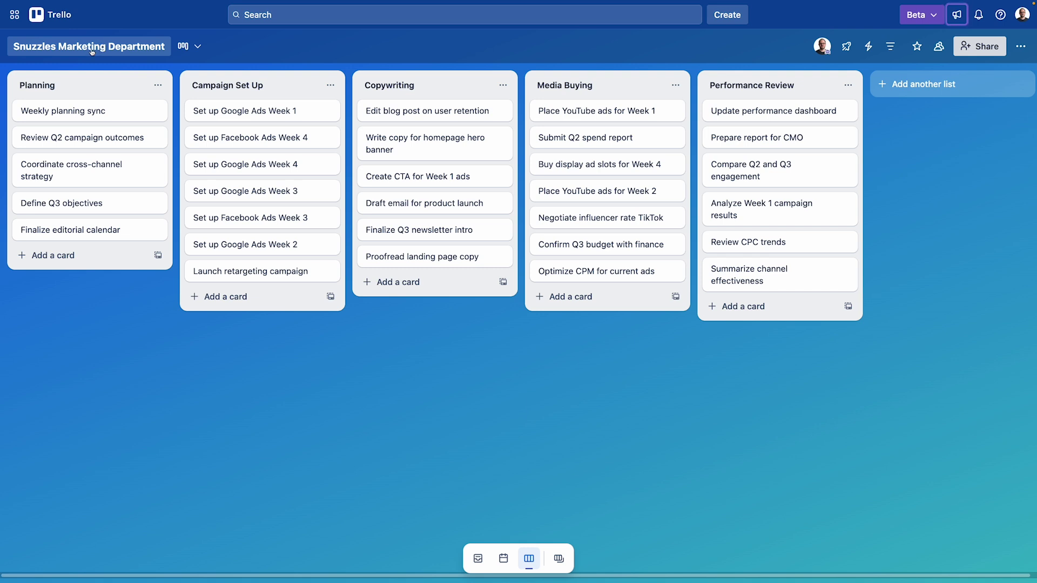
# - Add the board member to the Weekly planning sync card, leaving the board title unchanged
pyautogui.click(92, 49)
pyautogui.click(112, 319)
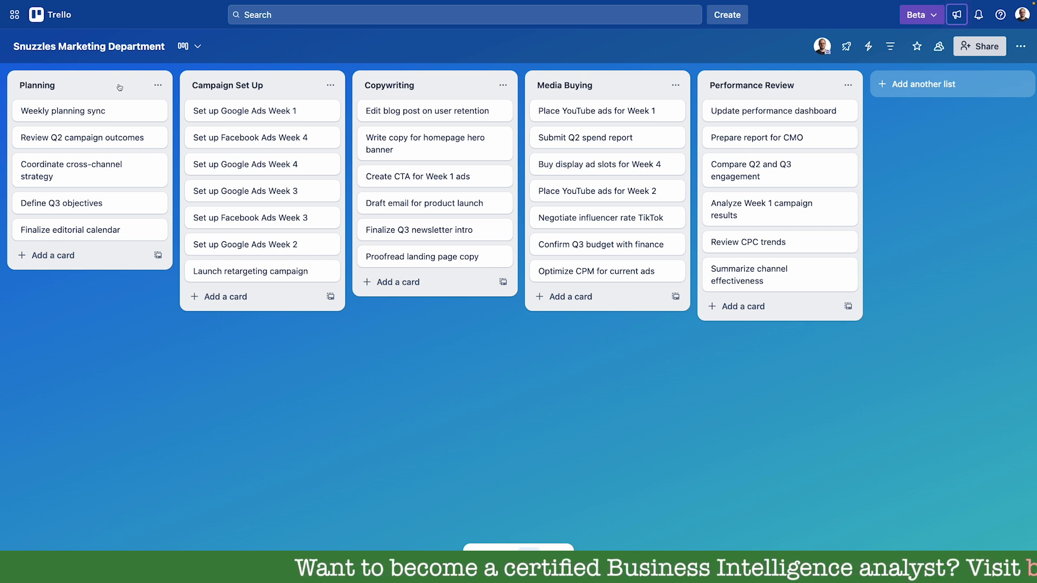
pyautogui.moveTo(264, 95)
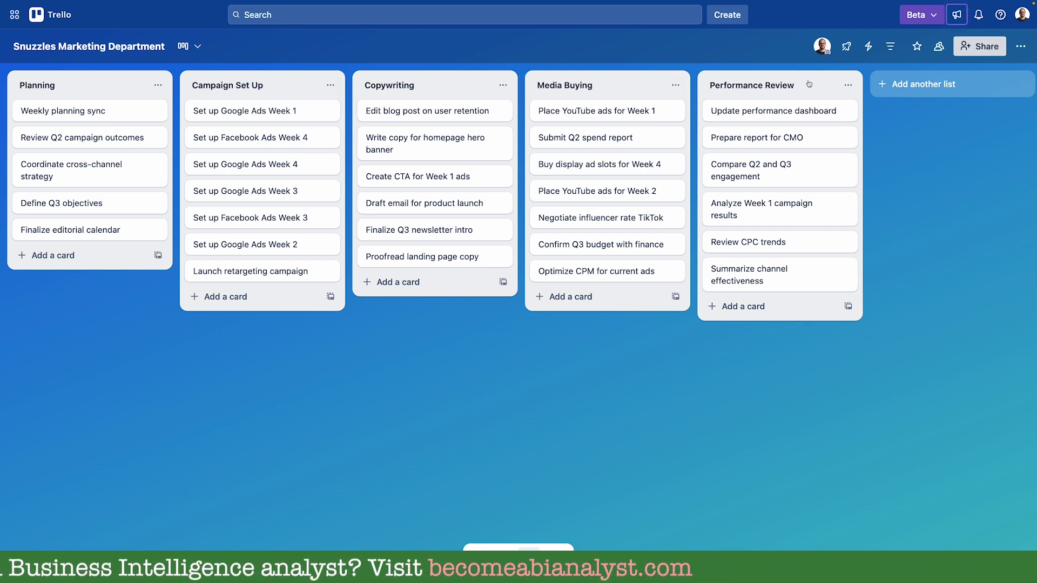
pyautogui.click(84, 110)
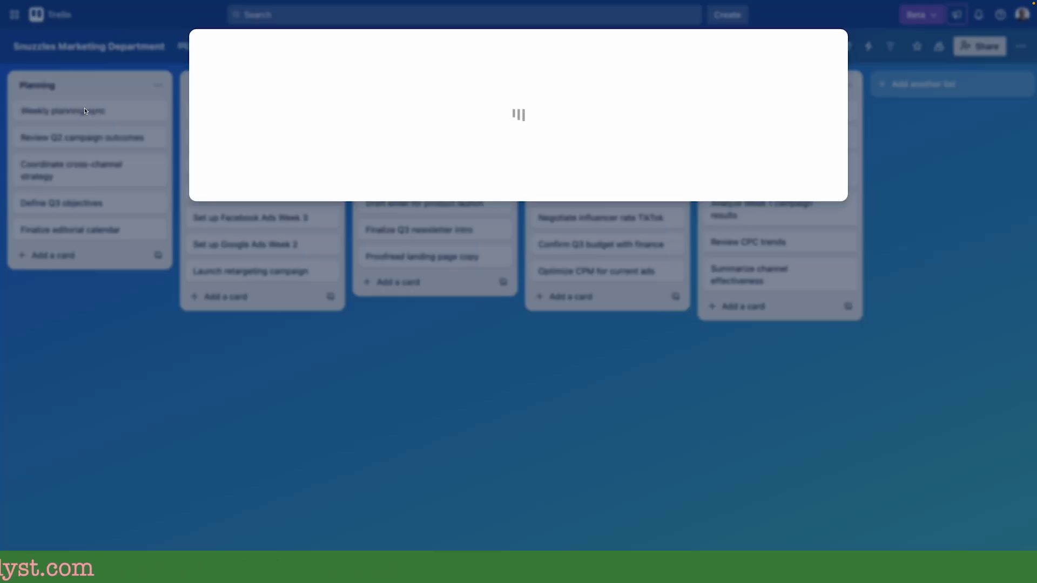
pyautogui.click(467, 122)
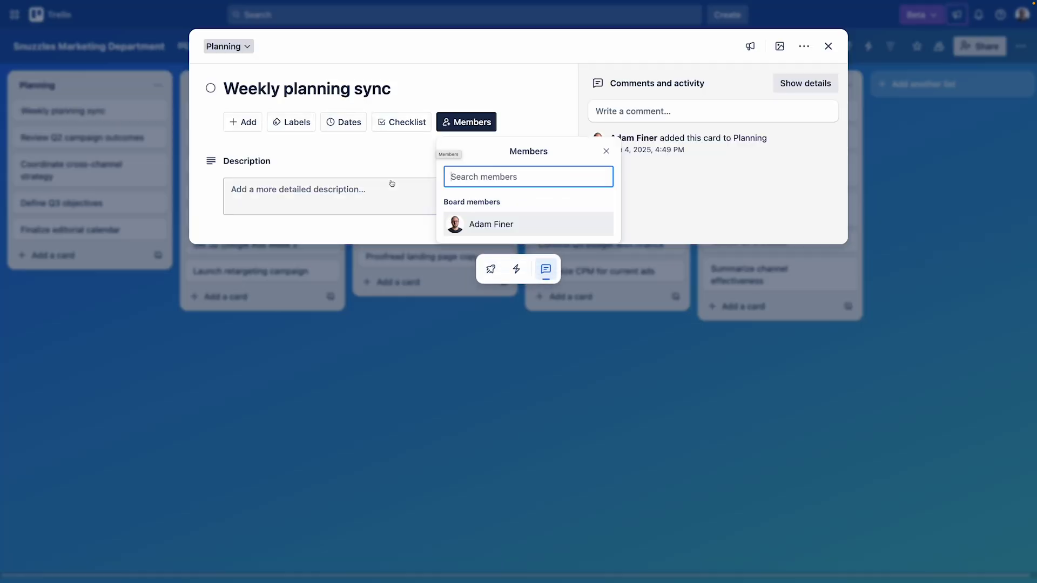
pyautogui.click(477, 224)
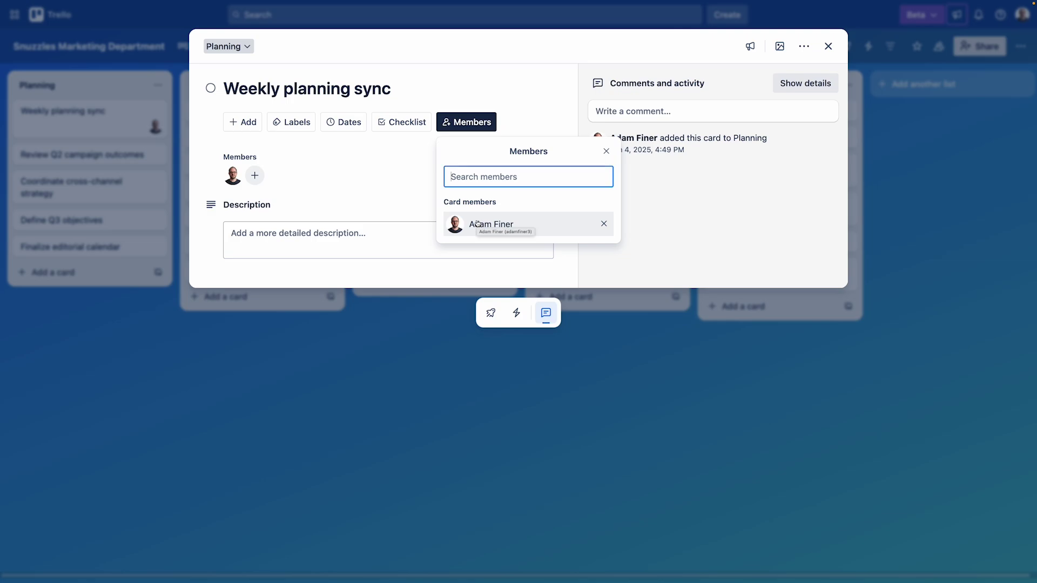
pyautogui.click(828, 46)
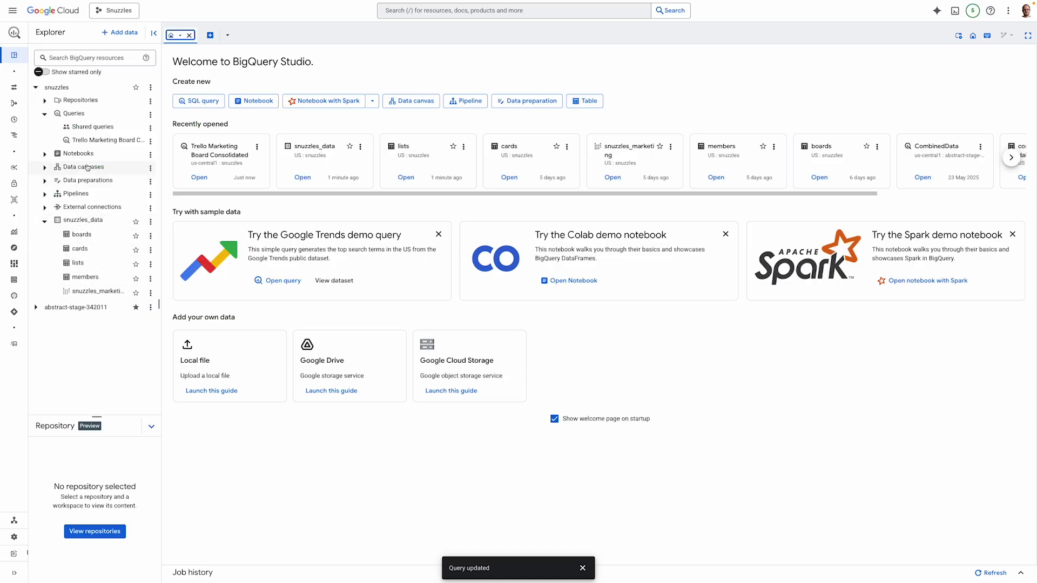
# - Open the Trello Marketing Board Consolidated query, review its aliases, joins and Marketing filter, and run it
pyautogui.doubleClick(91, 140)
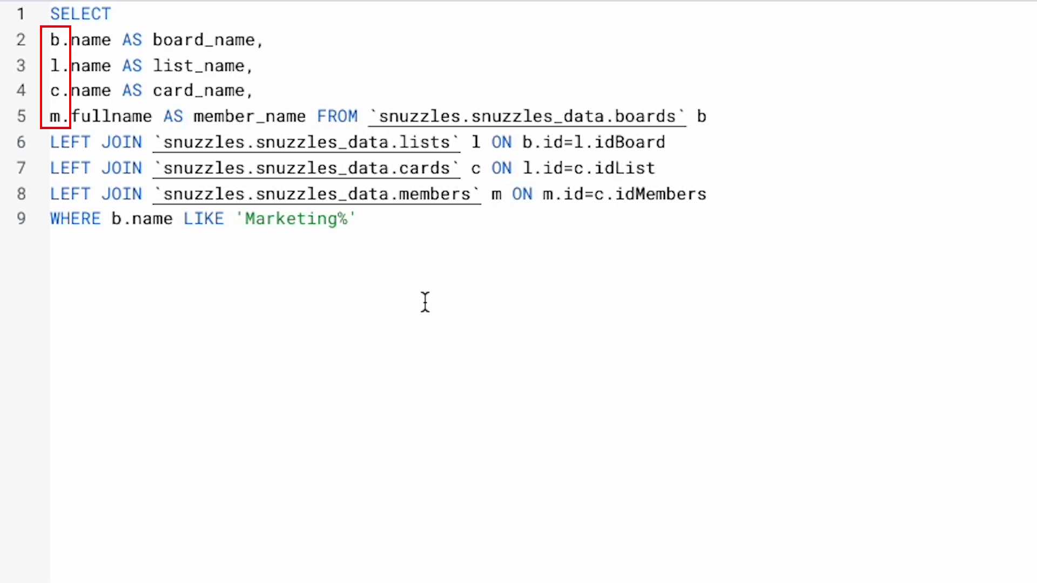
pyautogui.click(134, 40)
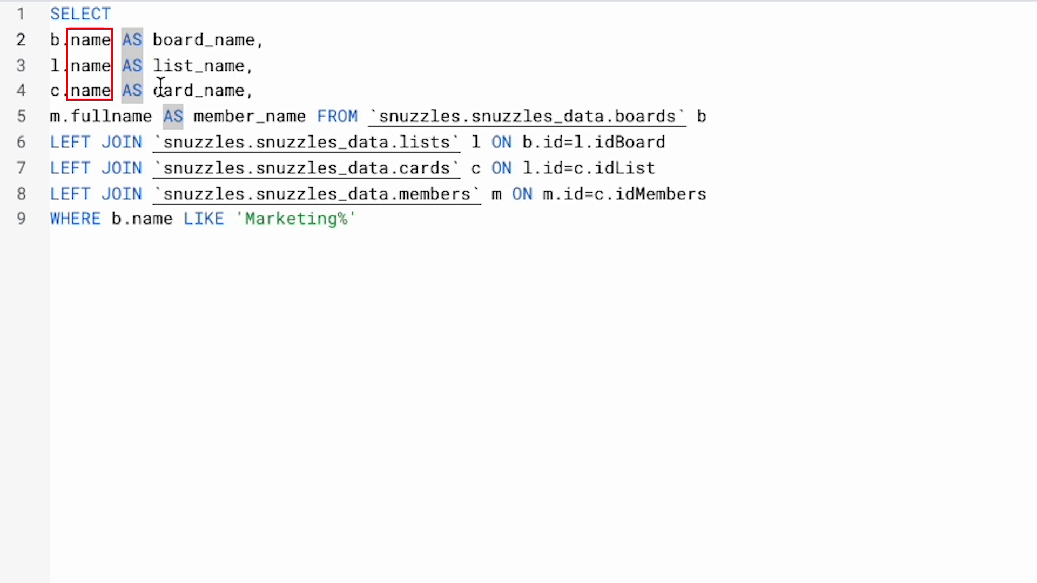
pyautogui.click(375, 389)
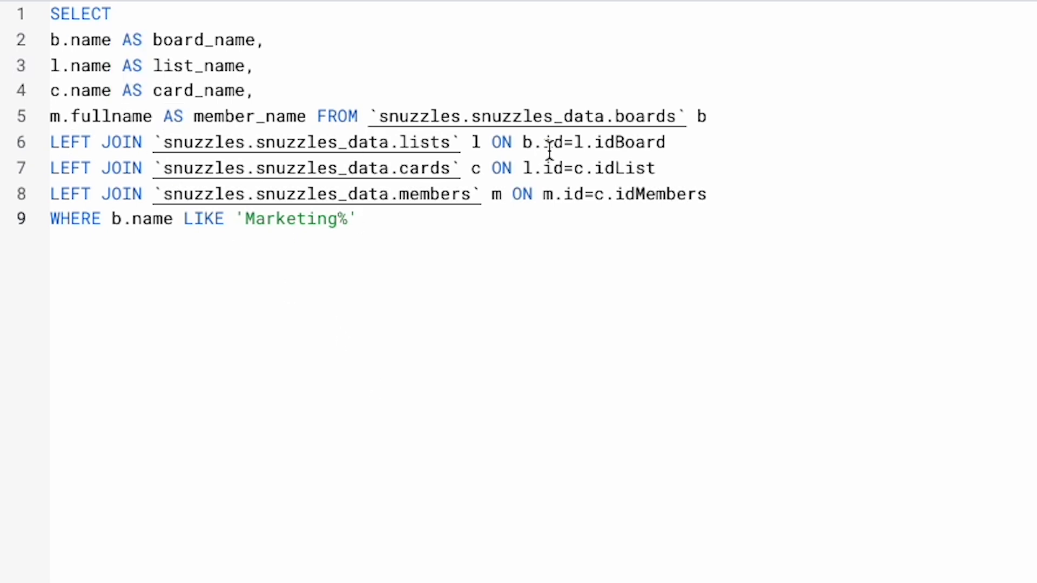
pyautogui.doubleClick(501, 142)
pyautogui.click(548, 268)
pyautogui.moveTo(53, 219); pyautogui.dragTo(371, 225)
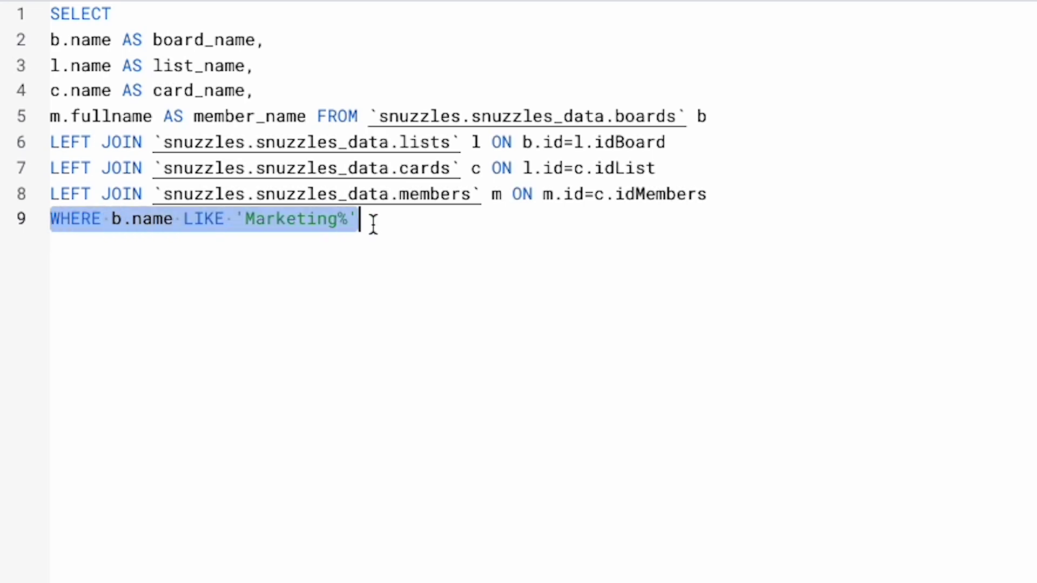
pyautogui.click(509, 335)
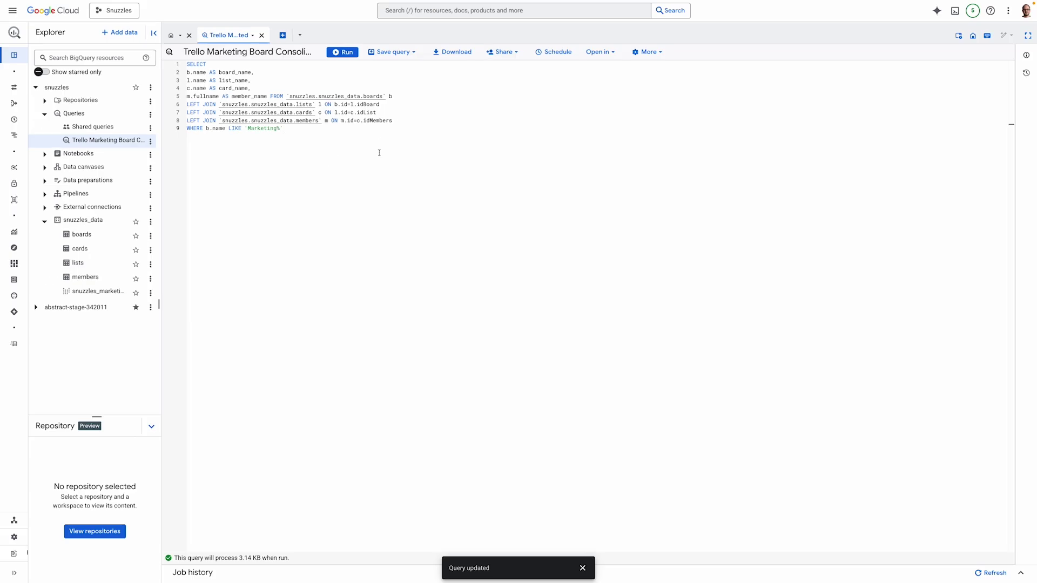
pyautogui.hotkey('ctrl', 'Return')
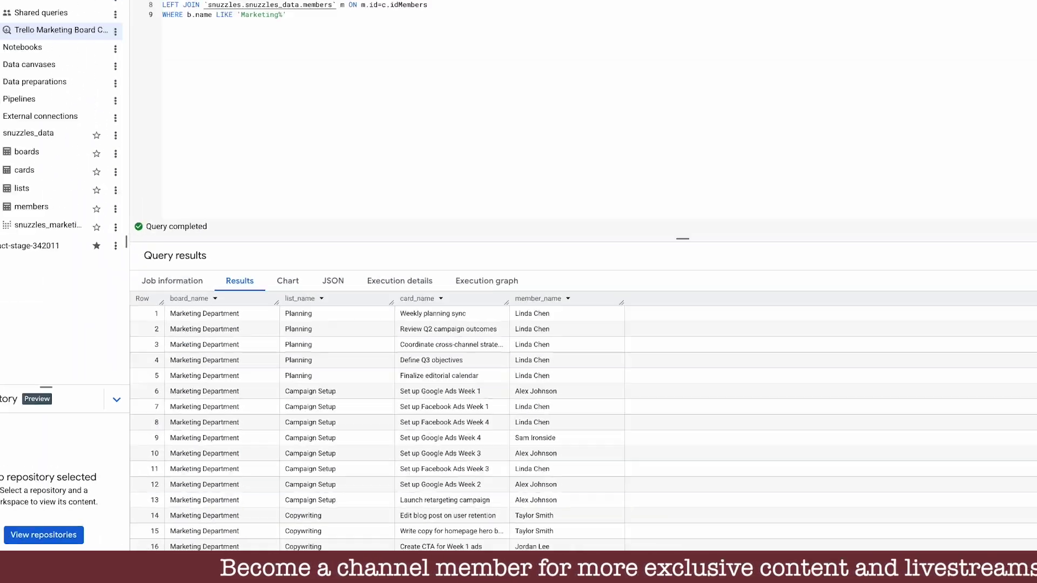
# - Bring up the BigQuery save-query options and begin a new Looker Studio data source
pyautogui.click(389, 52)
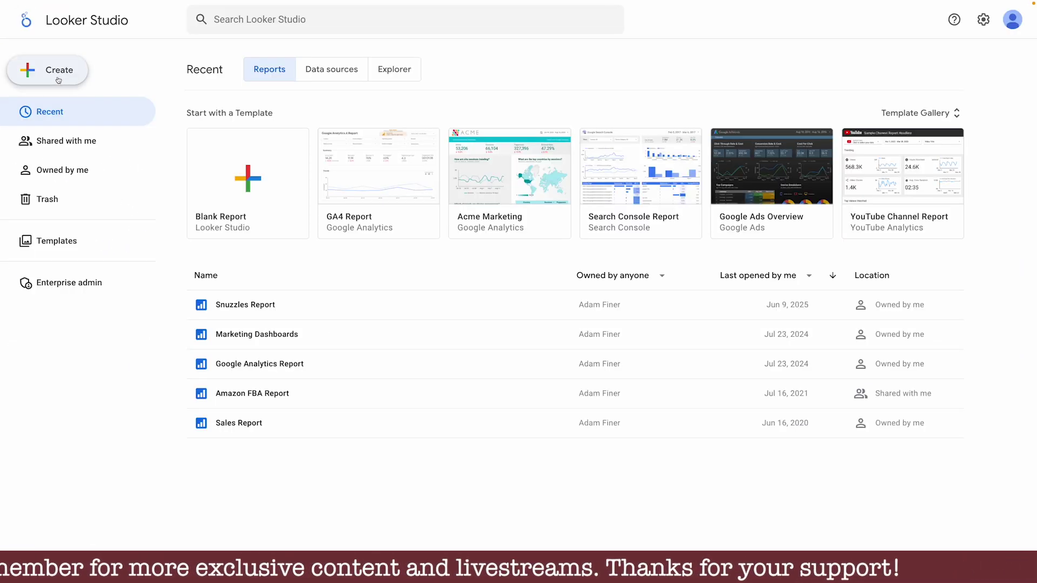
pyautogui.click(54, 70)
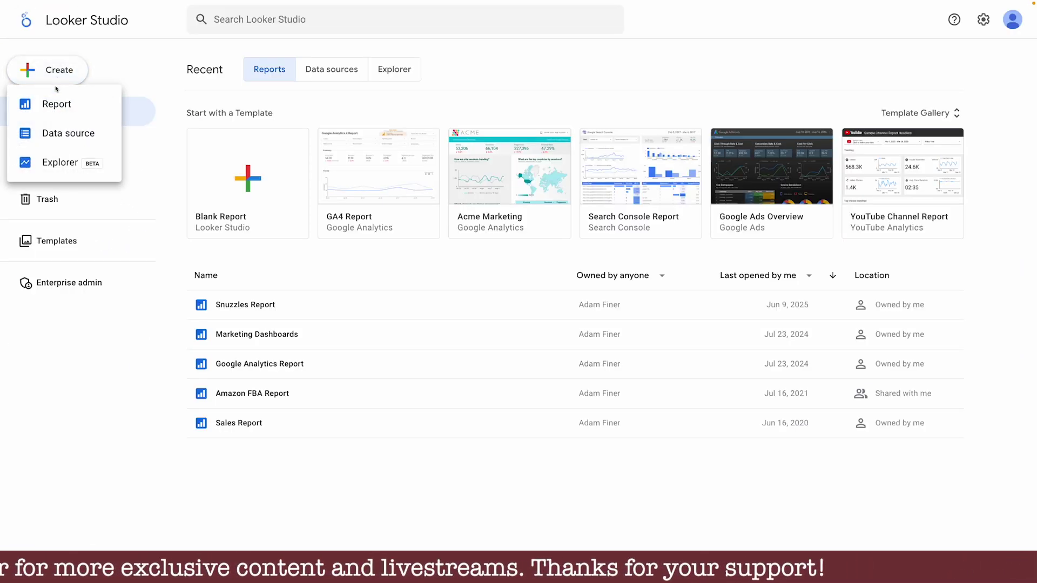
pyautogui.click(55, 135)
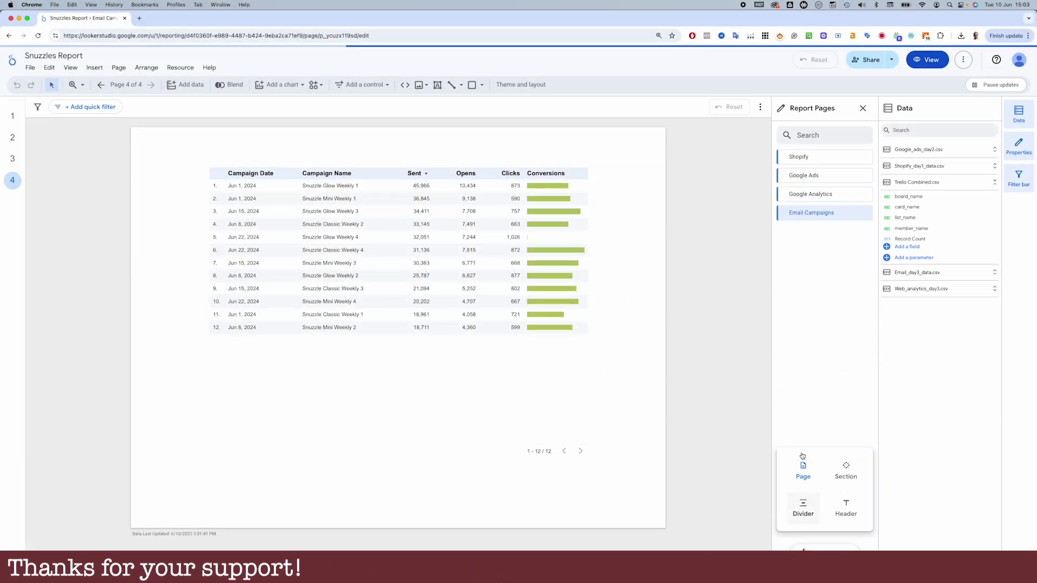
# - Add a new blank page to Snuzzles Report and rename it Trello
pyautogui.click(805, 474)
pyautogui.click(810, 212)
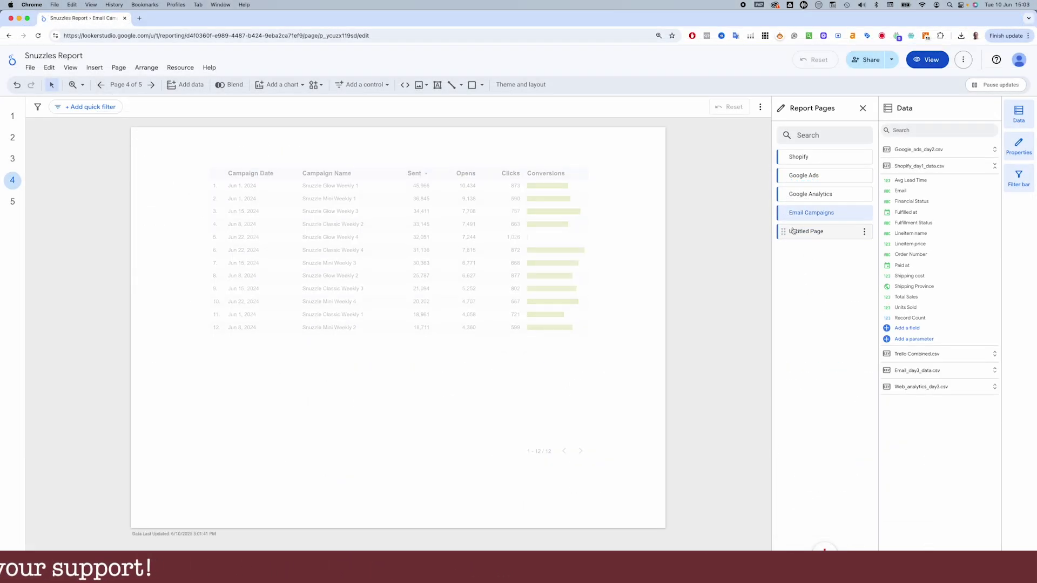
pyautogui.click(792, 231)
pyautogui.doubleClick(793, 230)
pyautogui.write('Trello')
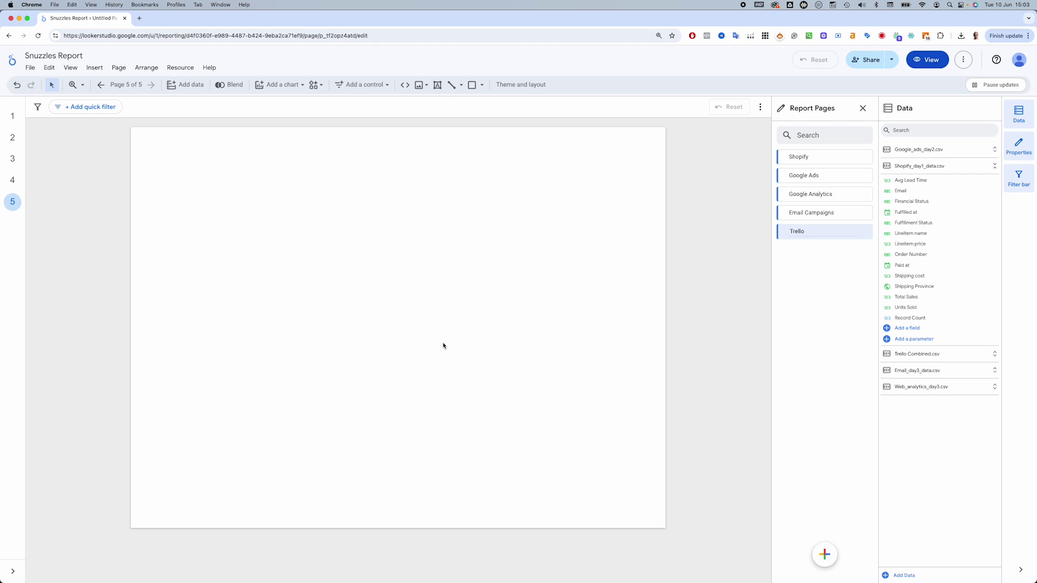
pyautogui.click(285, 85)
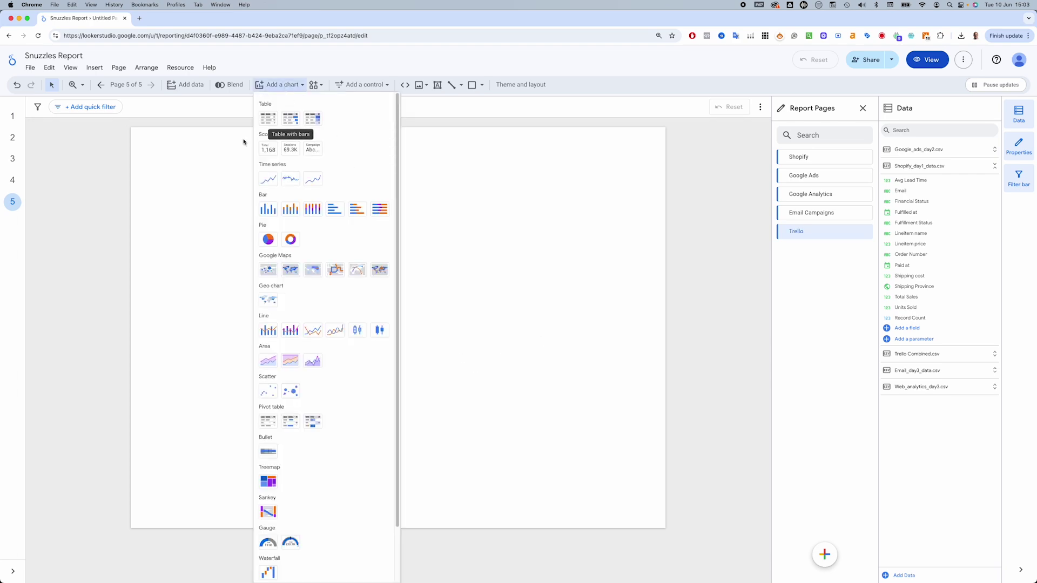
# - Draw a table on the Trello page with list_name, card_name and member_name columns, dropping Record Count
pyautogui.click(265, 116)
pyautogui.moveTo(189, 164); pyautogui.dragTo(535, 390)
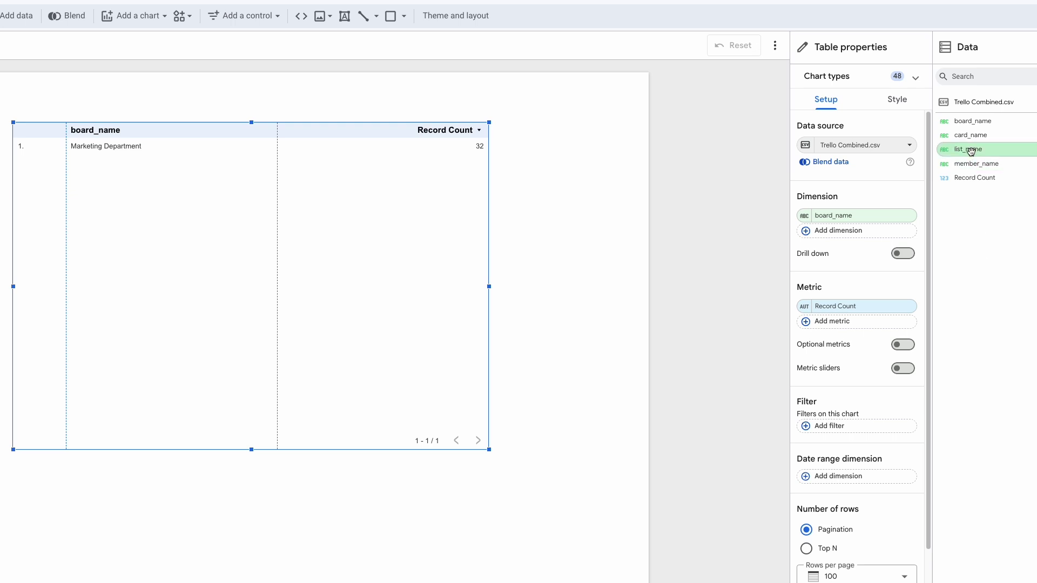
pyautogui.moveTo(970, 151); pyautogui.dragTo(870, 232)
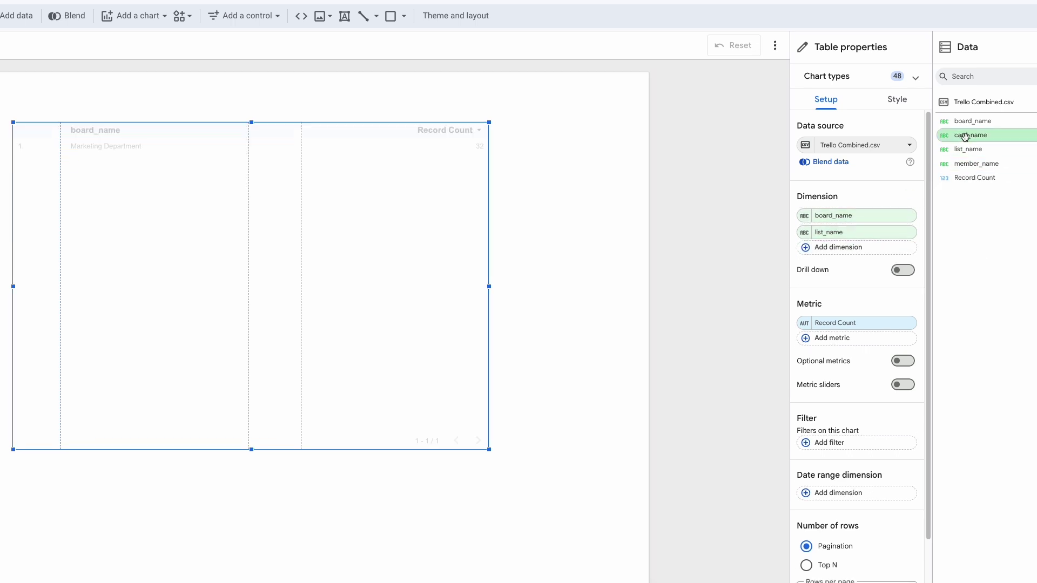
pyautogui.moveTo(965, 137); pyautogui.dragTo(861, 248)
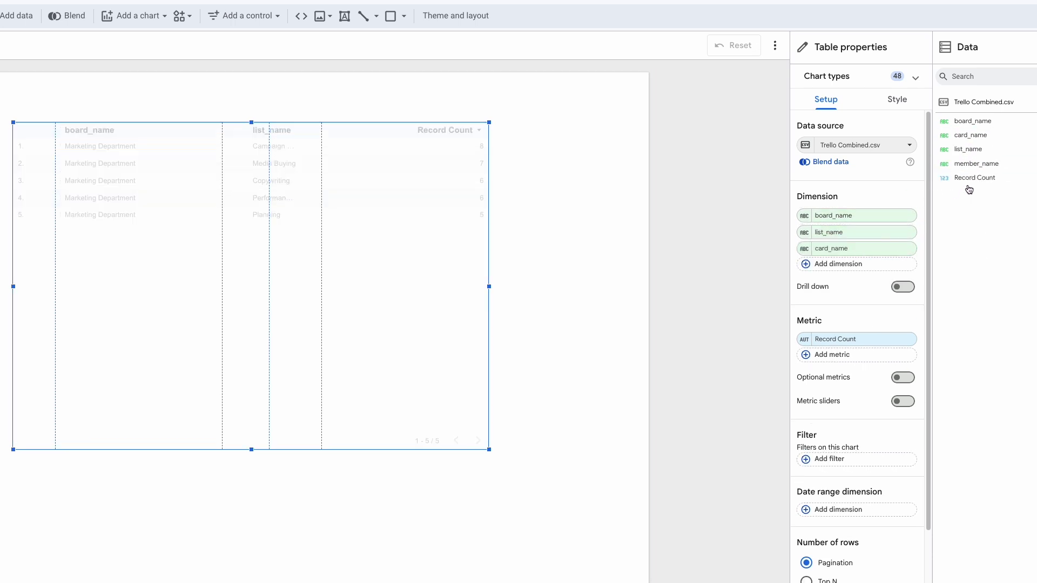
pyautogui.moveTo(975, 163); pyautogui.dragTo(873, 271)
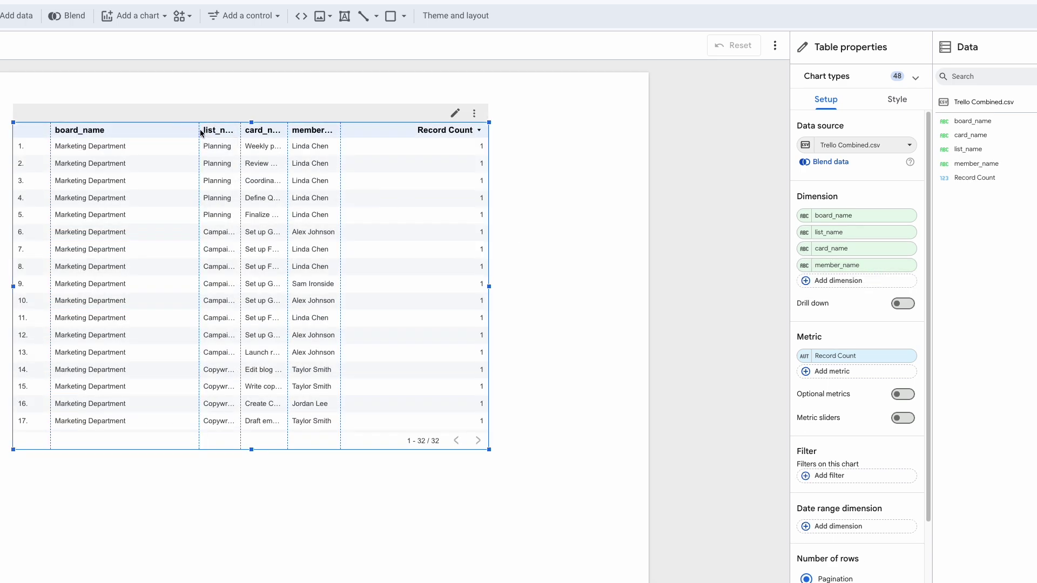
pyautogui.doubleClick(201, 133)
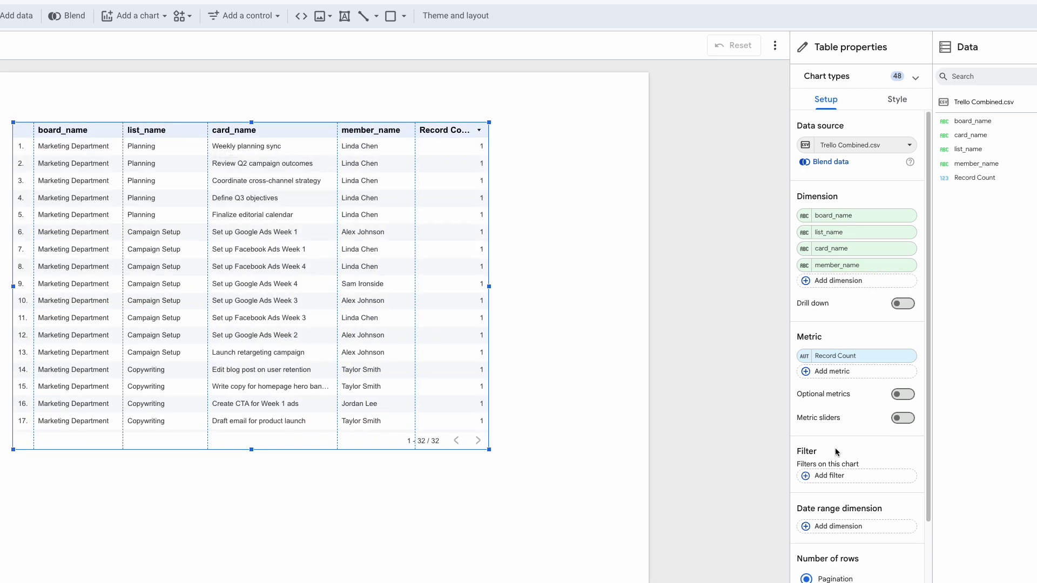
pyautogui.click(908, 355)
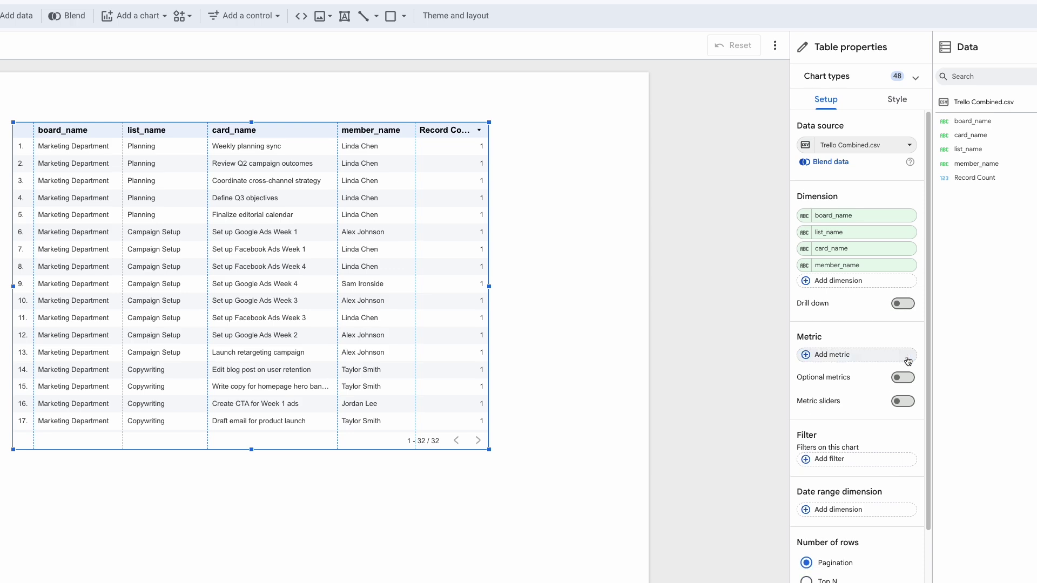
pyautogui.click(586, 430)
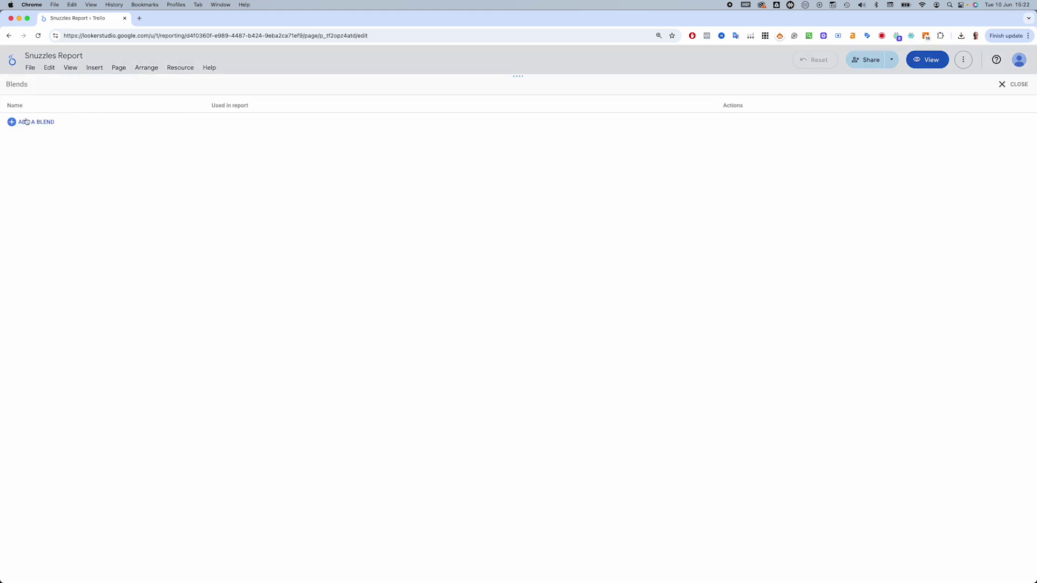
pyautogui.click(26, 121)
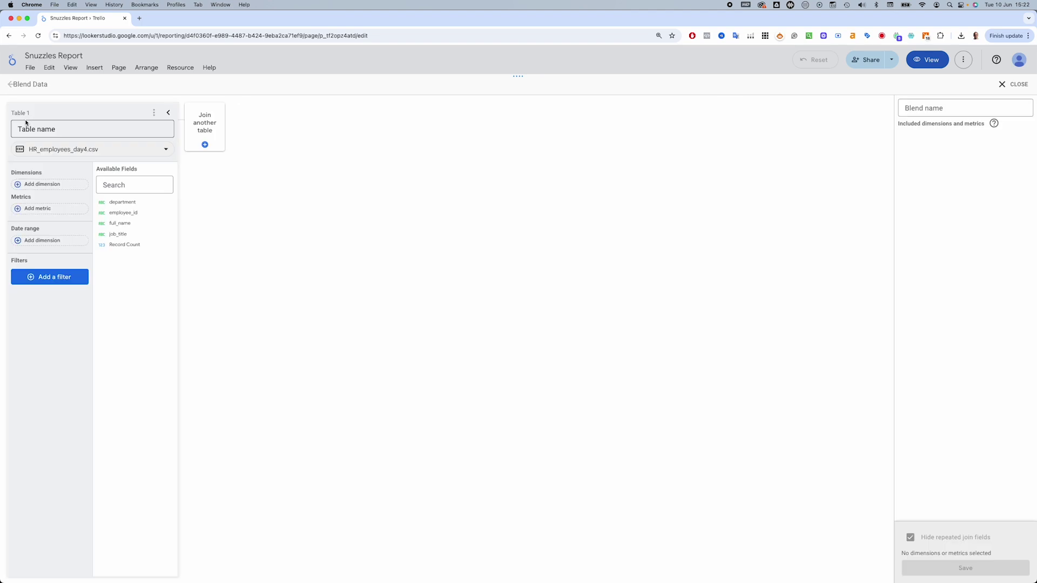
# - Set the blend's first table to Trello Combined.csv with board_name, card_name, list_name and member_name dimensions
pyautogui.click(127, 151)
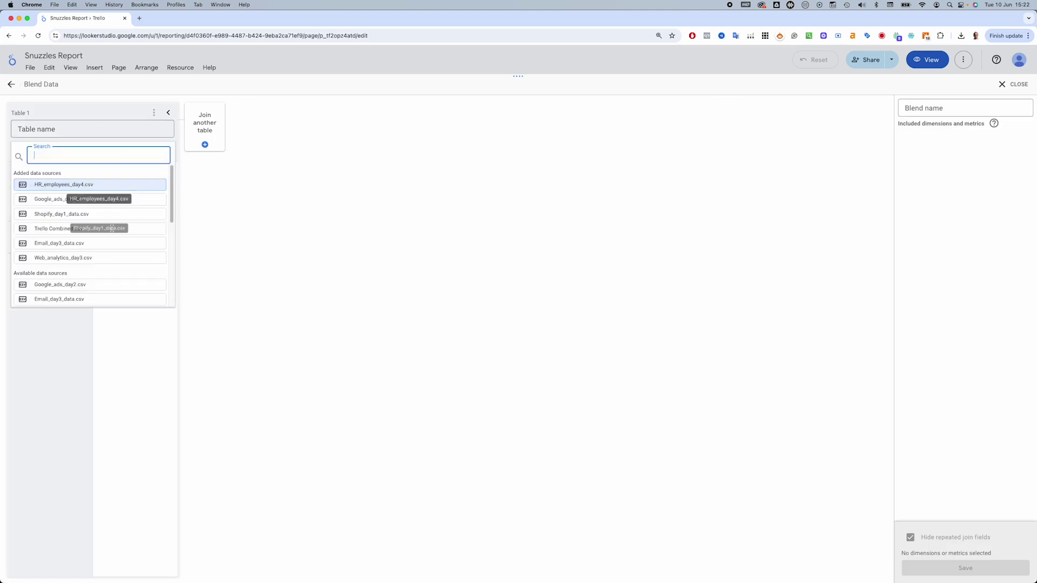
pyautogui.click(153, 229)
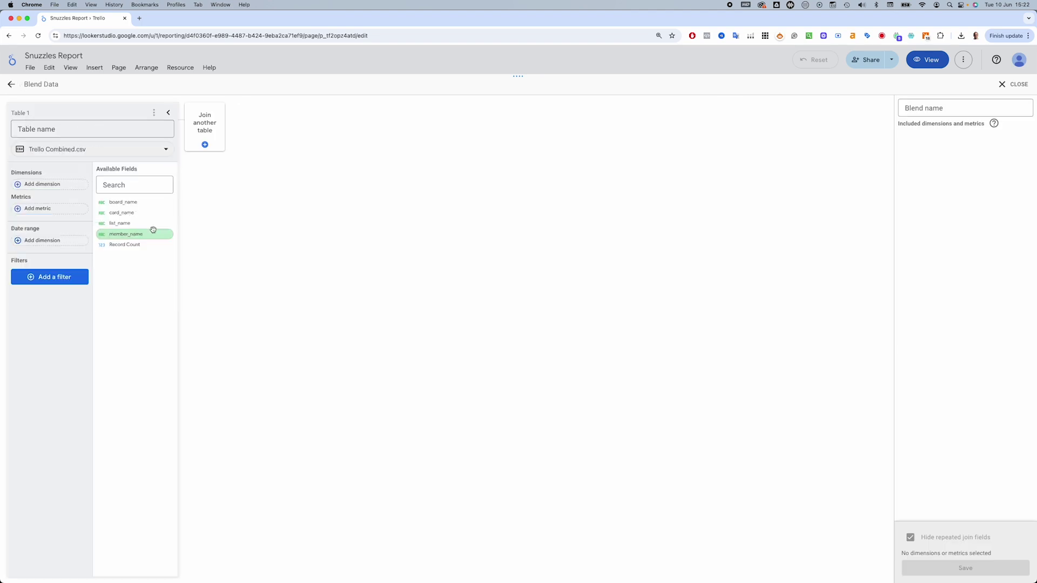
pyautogui.click(57, 185)
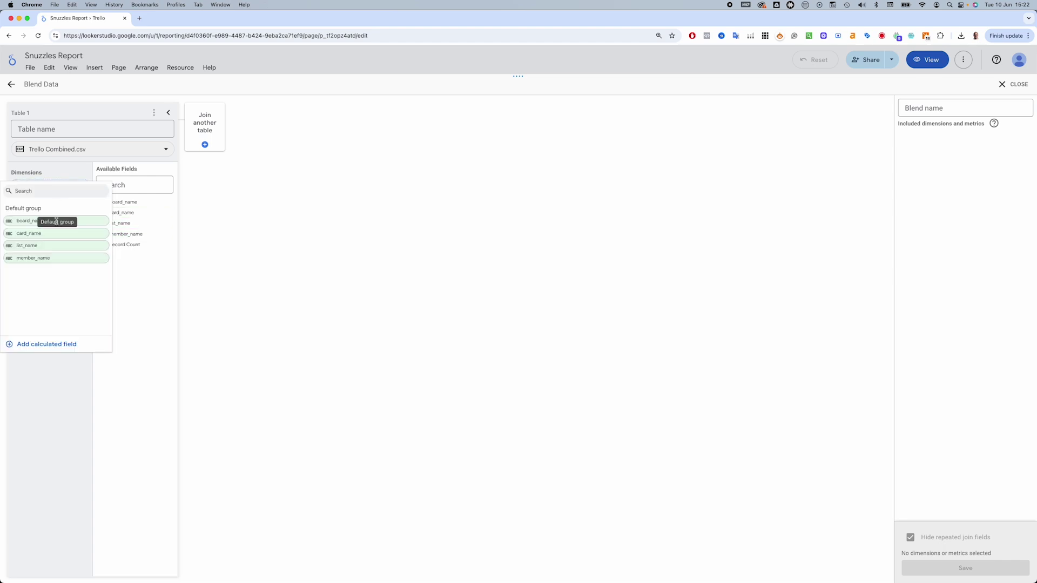
pyautogui.click(56, 221)
pyautogui.click(49, 197)
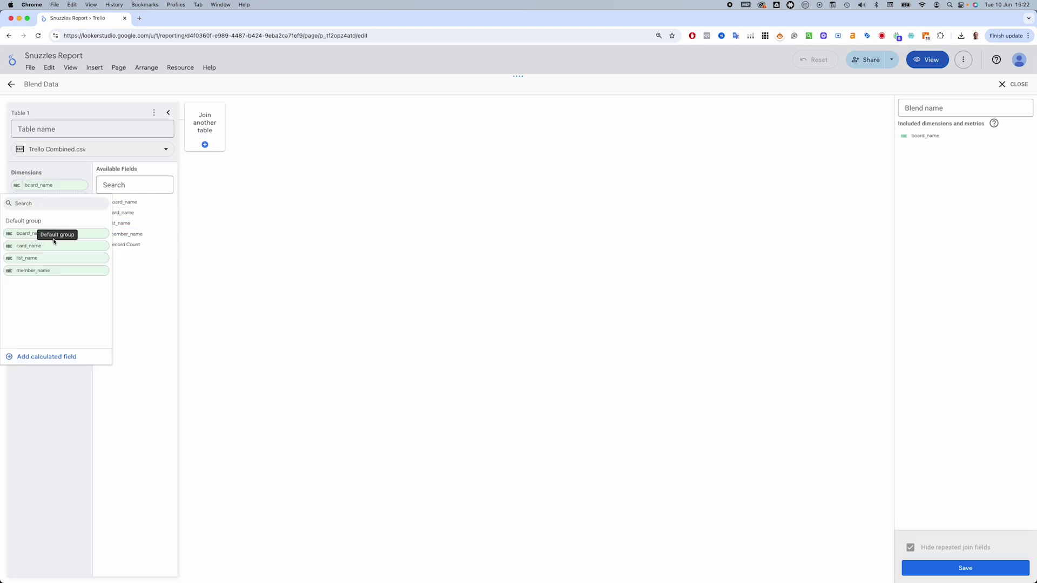
pyautogui.click(52, 245)
pyautogui.click(48, 210)
pyautogui.click(60, 270)
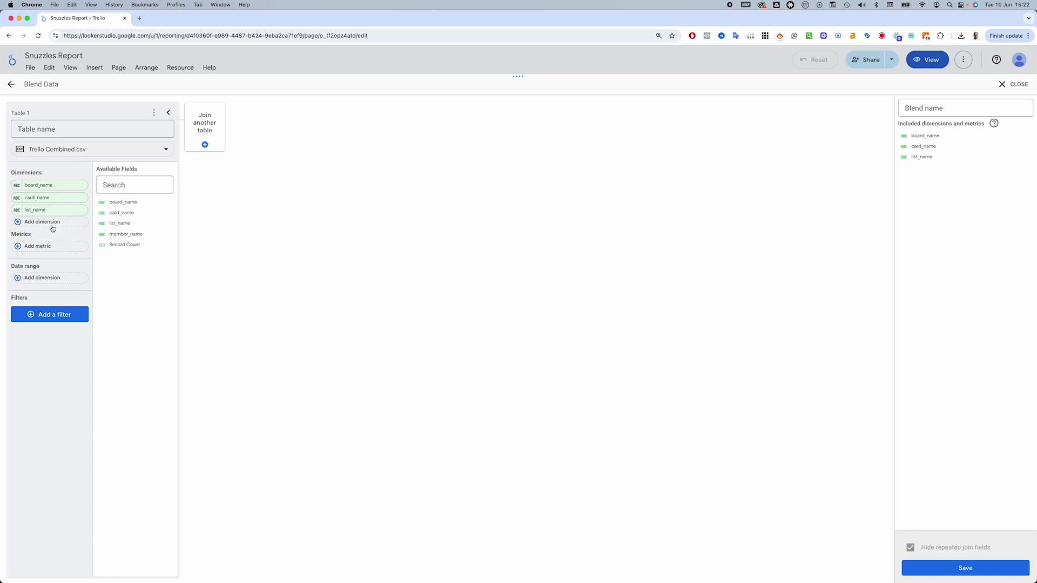
pyautogui.click(54, 226)
pyautogui.click(52, 295)
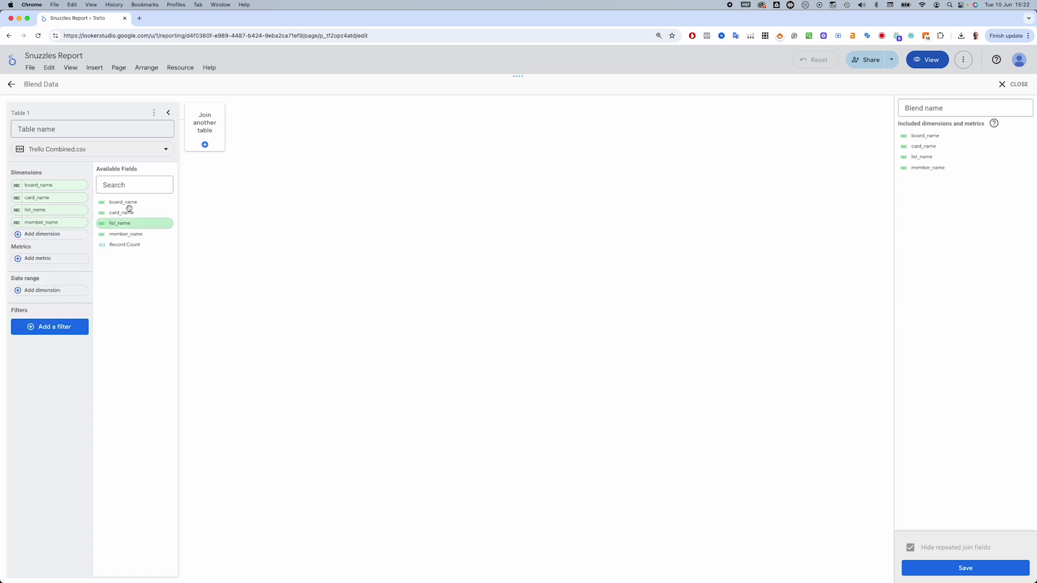
# - Join HR_employees_day4.csv as the second table with department, full_name and job_title dimensions
pyautogui.click(209, 124)
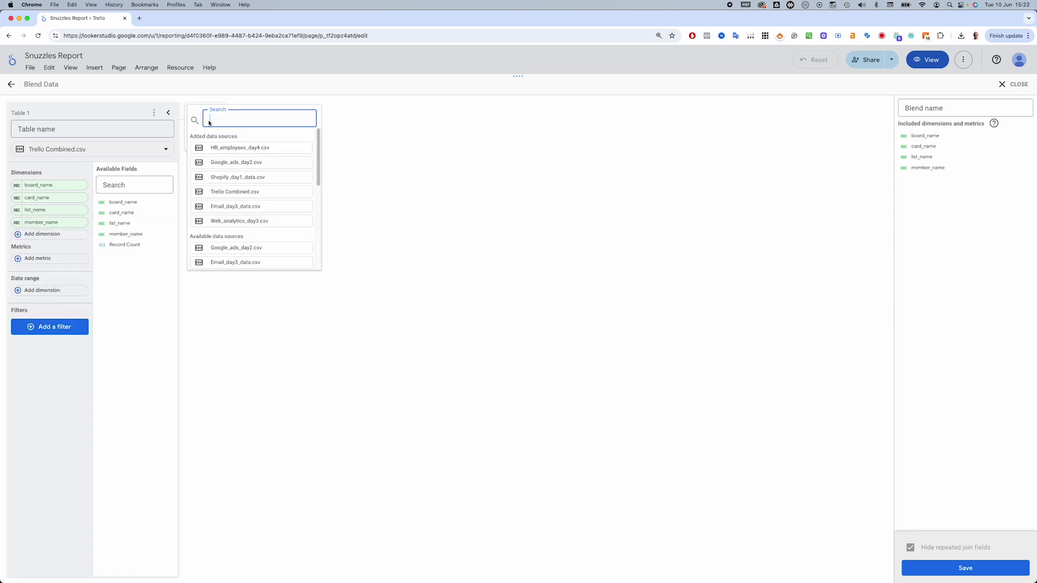
pyautogui.click(225, 148)
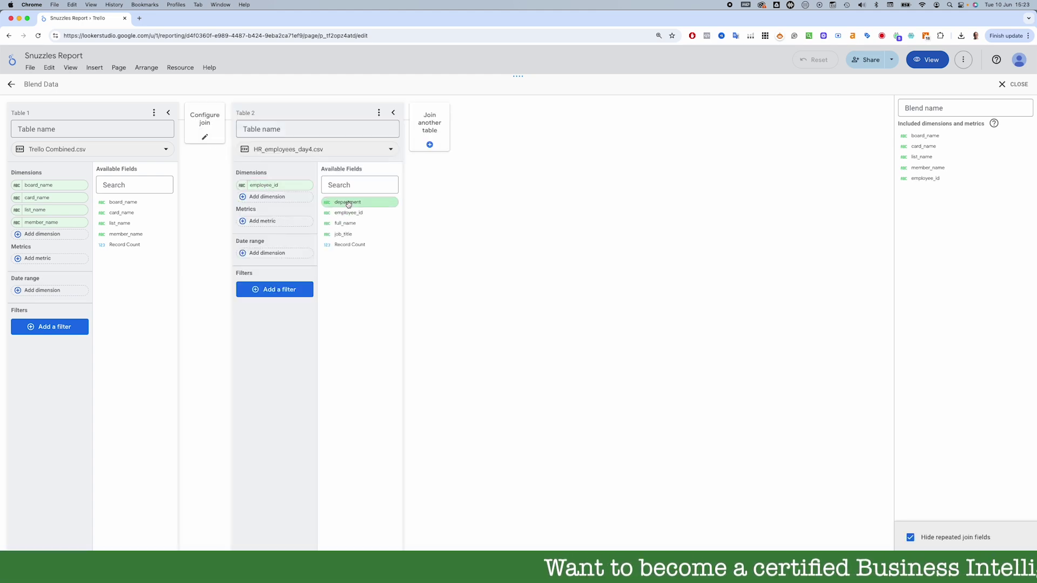
pyautogui.click(272, 197)
pyautogui.click(261, 234)
pyautogui.click(265, 215)
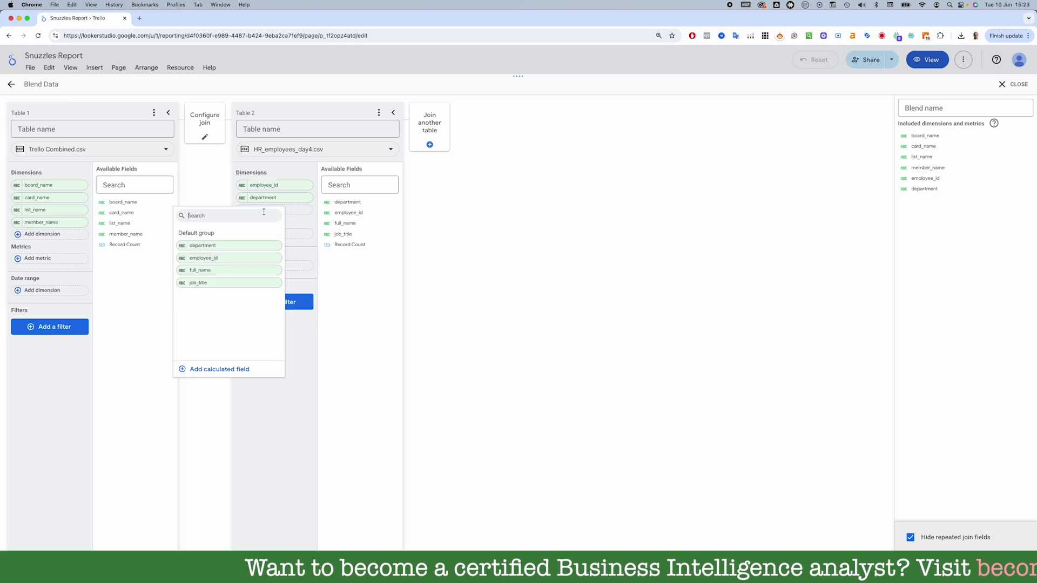
pyautogui.click(239, 269)
pyautogui.click(268, 222)
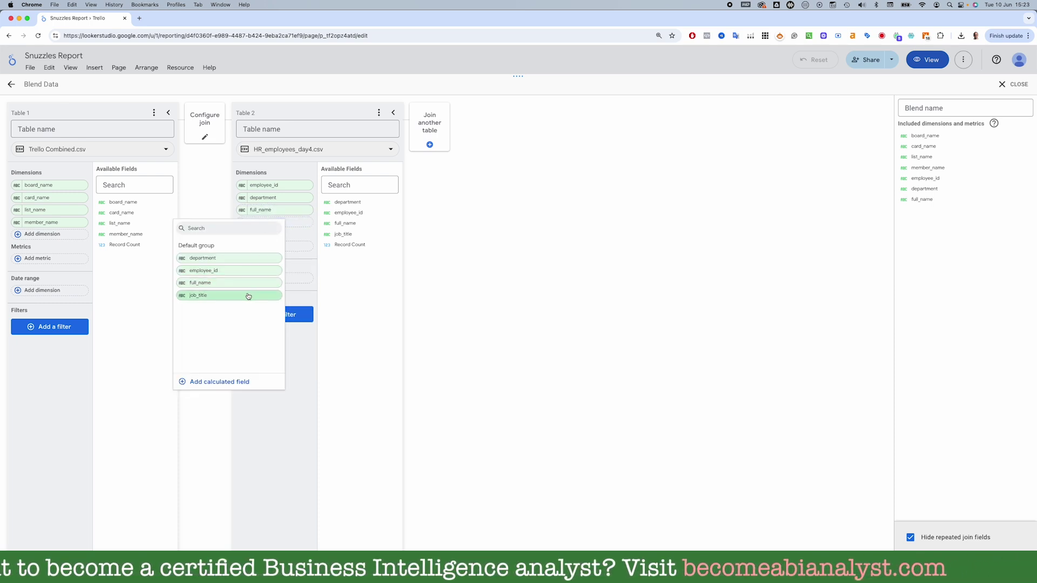
pyautogui.click(251, 295)
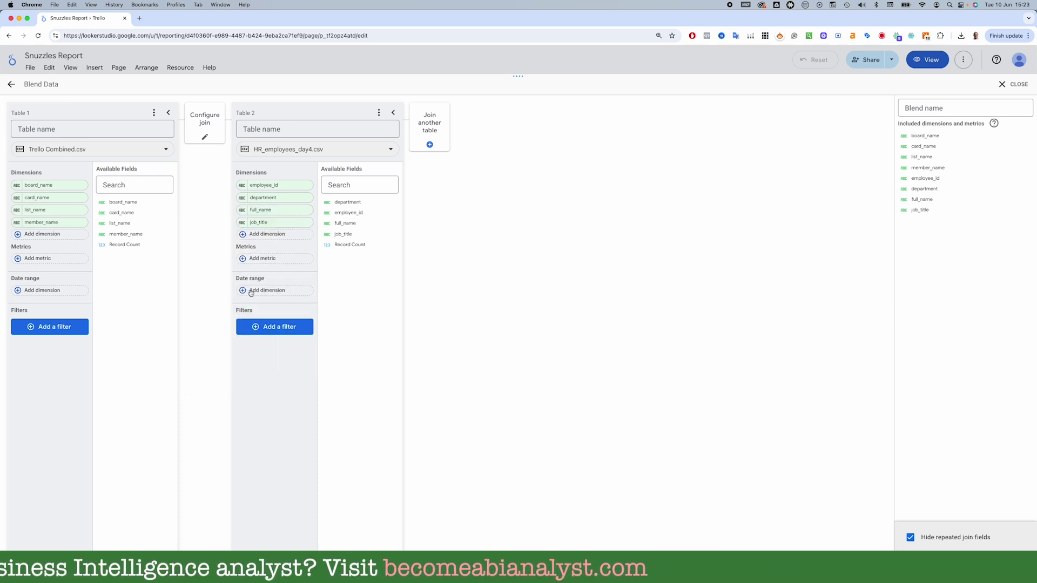
# - Configure a left outer join matching Trello member_name to HR full_name, then save the blend
pyautogui.click(207, 138)
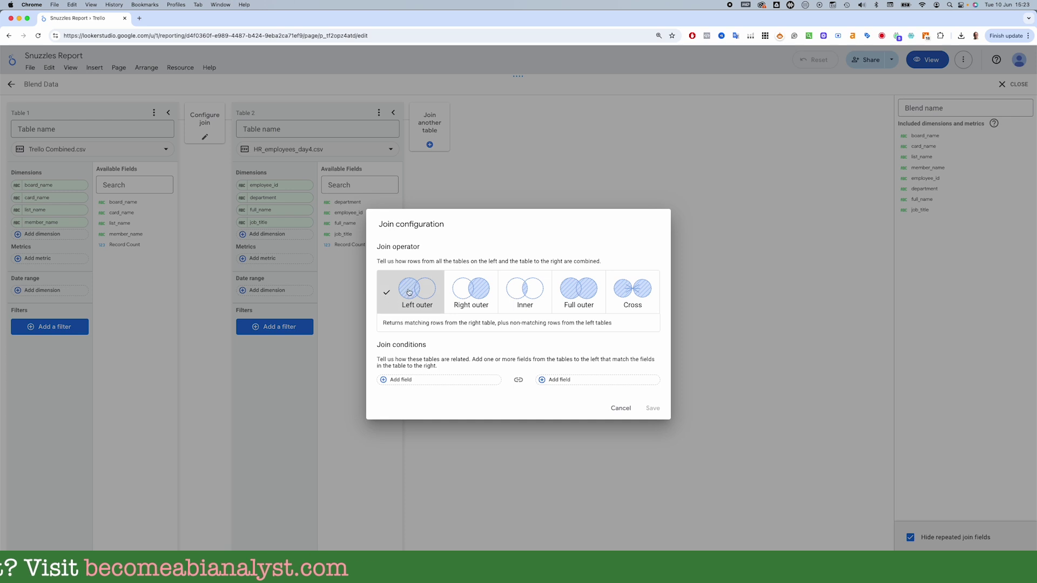
pyautogui.click(471, 381)
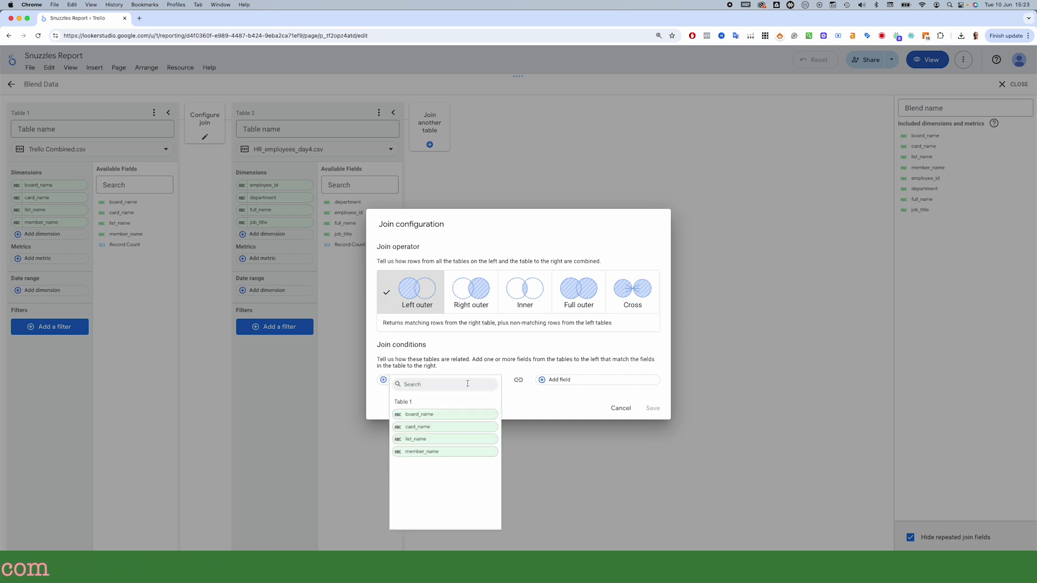
pyautogui.click(436, 451)
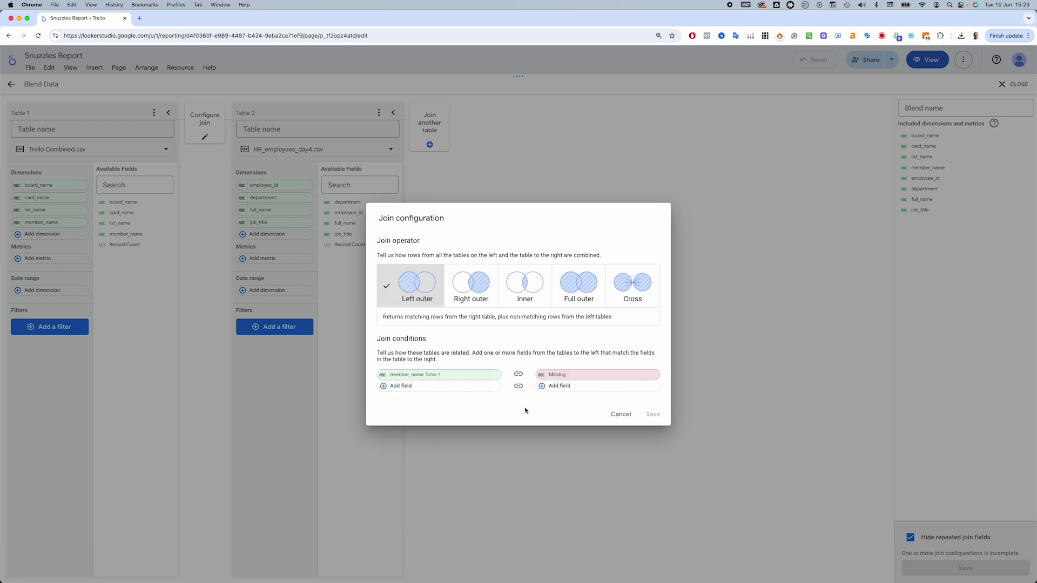
pyautogui.click(573, 376)
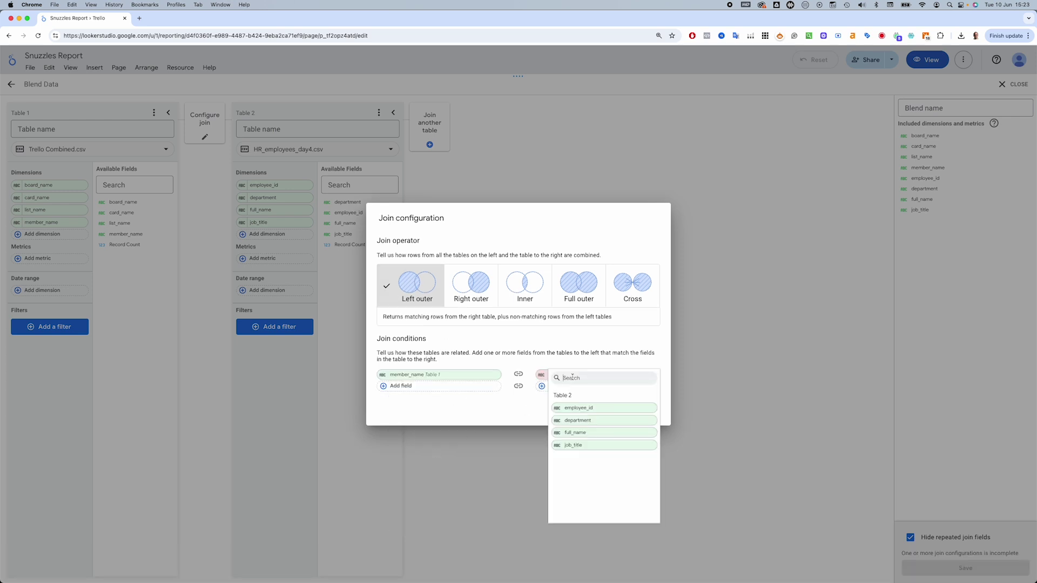
pyautogui.click(593, 433)
pyautogui.click(652, 413)
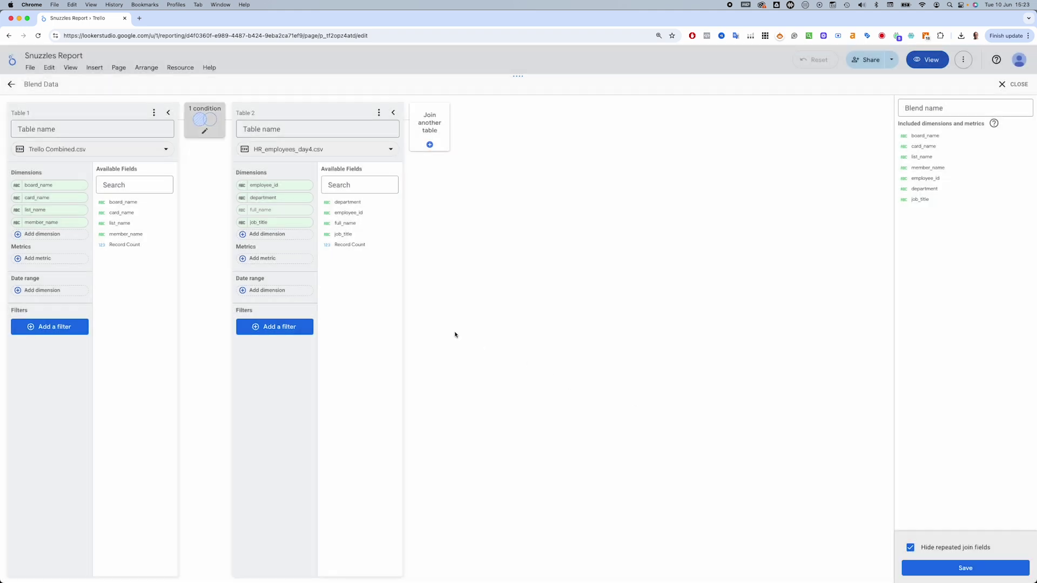
pyautogui.click(990, 568)
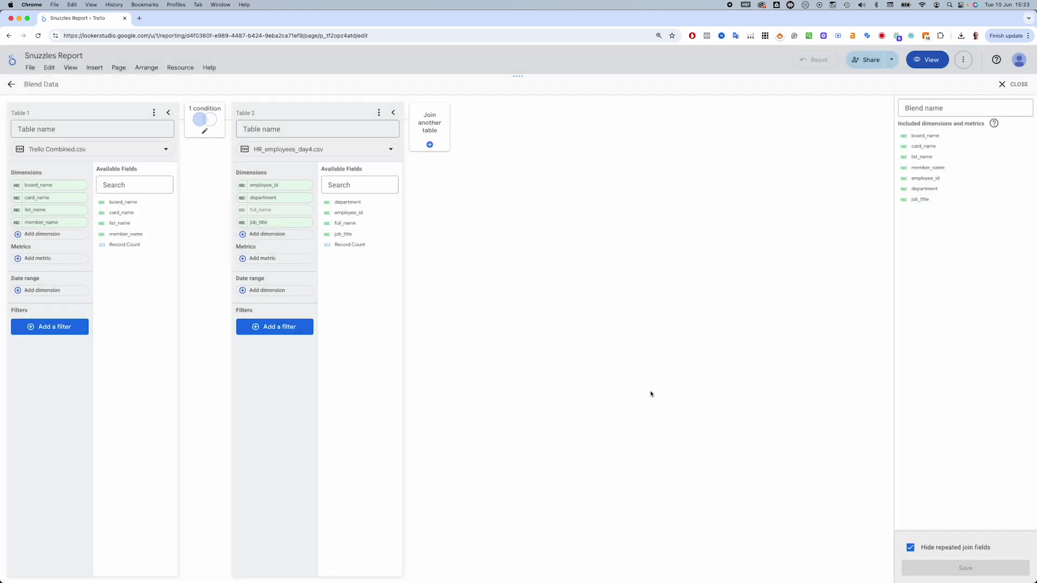
# - Place a board_name table from the blended data on page 5 and enlarge it across the page
pyautogui.click(1007, 85)
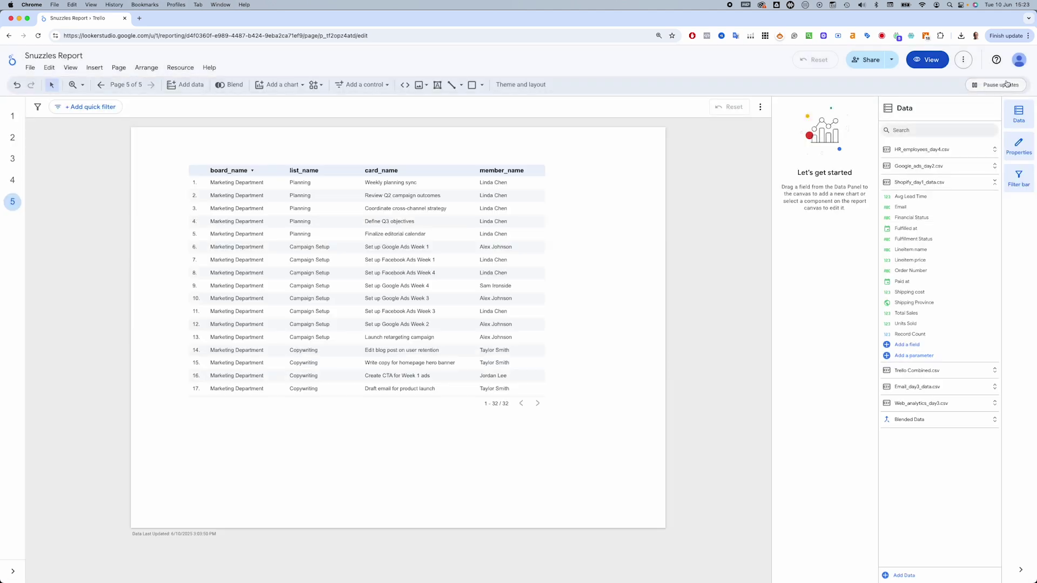
pyautogui.click(918, 420)
pyautogui.moveTo(907, 432); pyautogui.dragTo(185, 169)
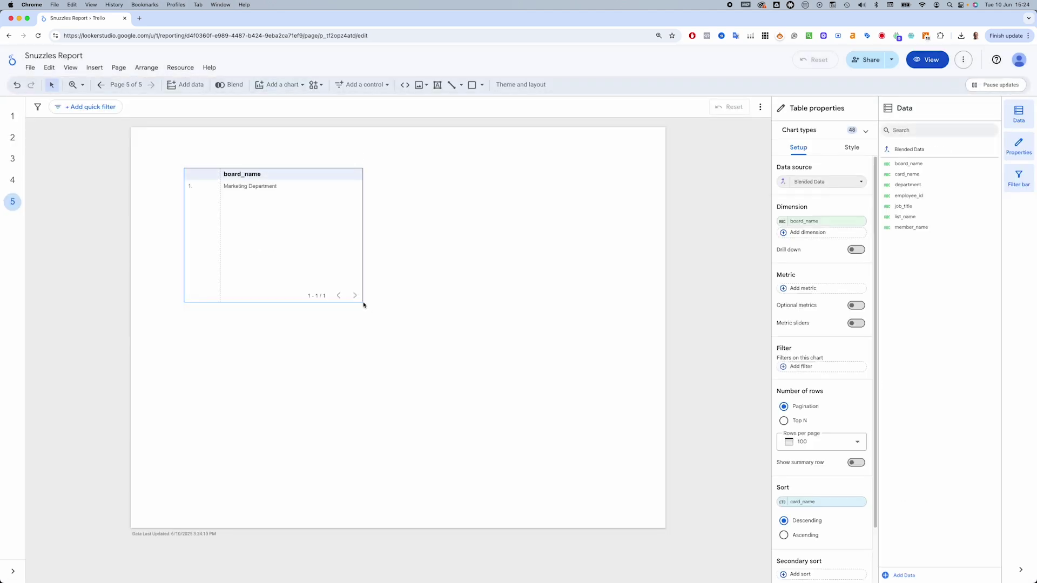
pyautogui.moveTo(363, 302); pyautogui.dragTo(591, 475)
# - Add list_name, card_name, member_name, department and job_title columns to the table
pyautogui.click(819, 232)
pyautogui.click(769, 293)
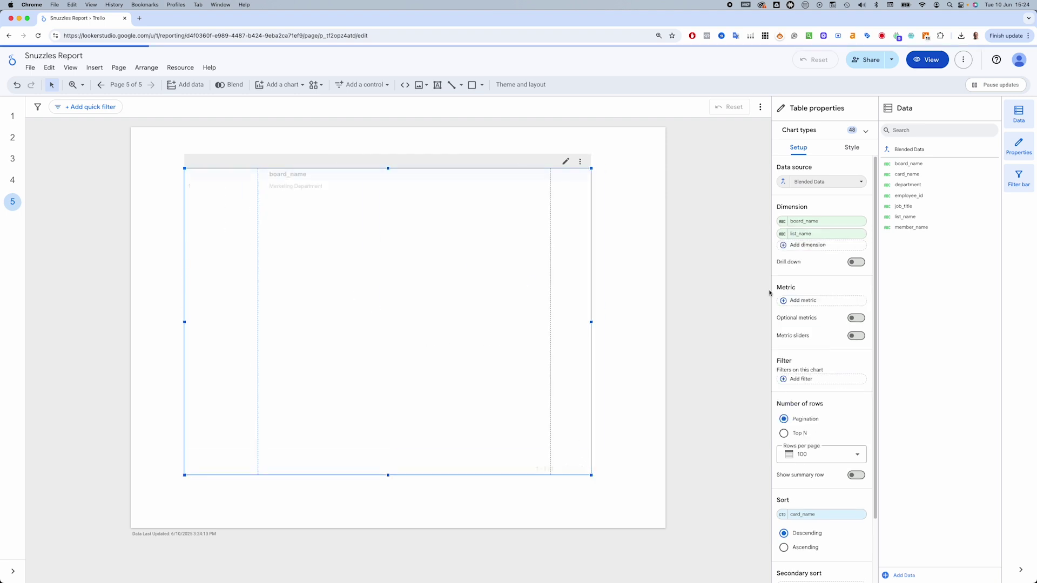
pyautogui.click(810, 246)
pyautogui.click(778, 294)
pyautogui.click(815, 258)
pyautogui.click(786, 327)
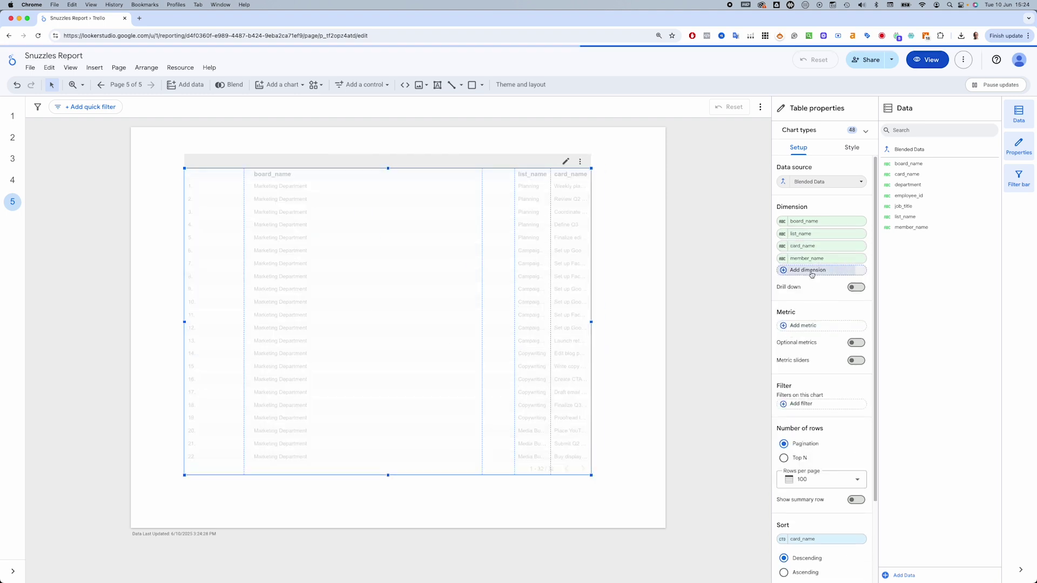
pyautogui.click(810, 270)
pyautogui.click(778, 368)
pyautogui.click(815, 283)
pyautogui.click(784, 398)
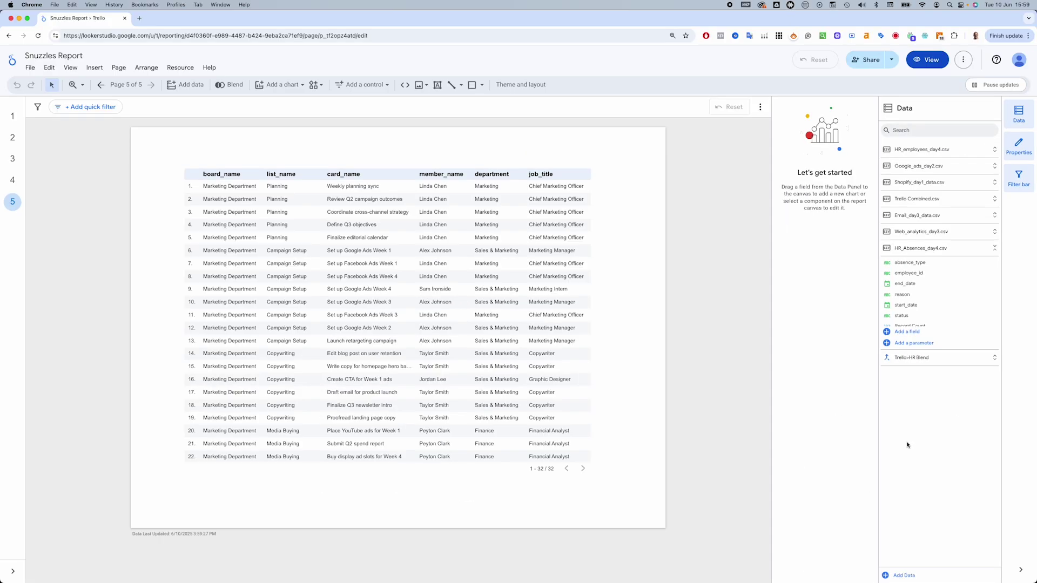
# - Open the report's blend list, showing Trello>HR Blend used in one chart
pyautogui.click(240, 83)
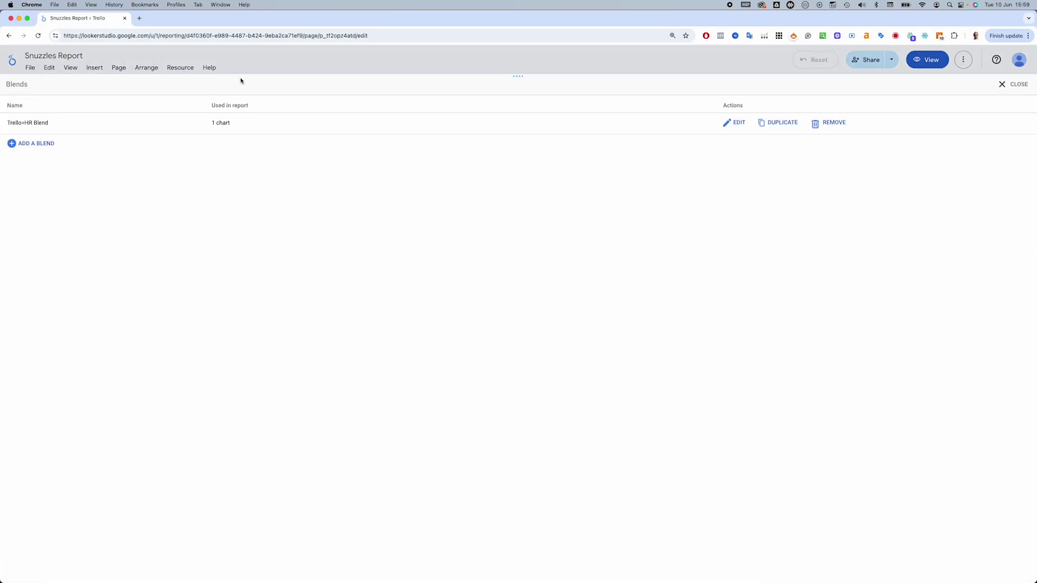
# - Start a blend from the absences data with absence_type, employee_id, end_date, reason, start_date and status dimensions
pyautogui.click(38, 143)
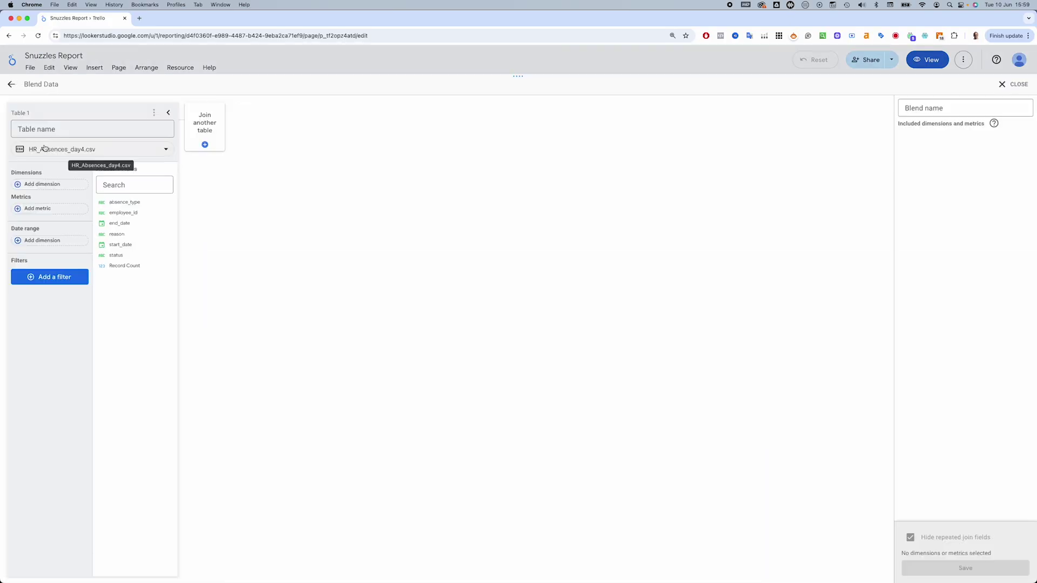
pyautogui.click(32, 184)
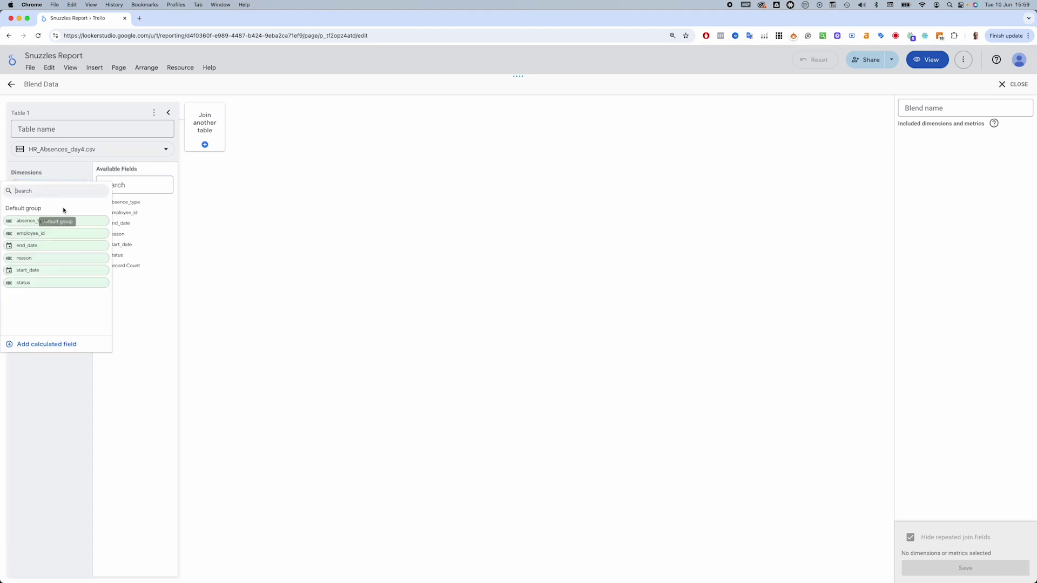
pyautogui.click(85, 220)
pyautogui.click(77, 202)
pyautogui.click(83, 243)
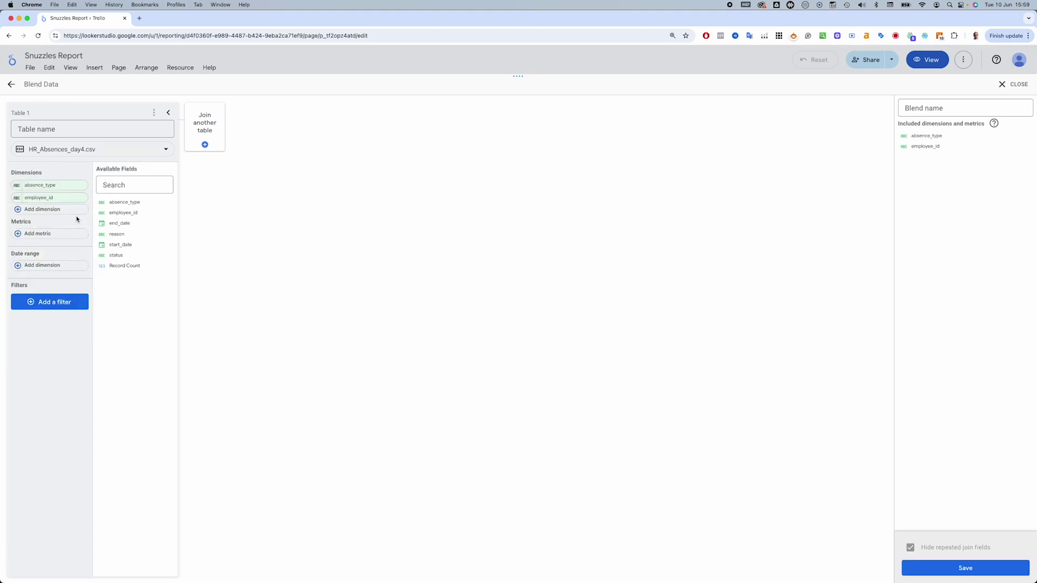
pyautogui.click(79, 210)
pyautogui.click(81, 271)
pyautogui.click(65, 223)
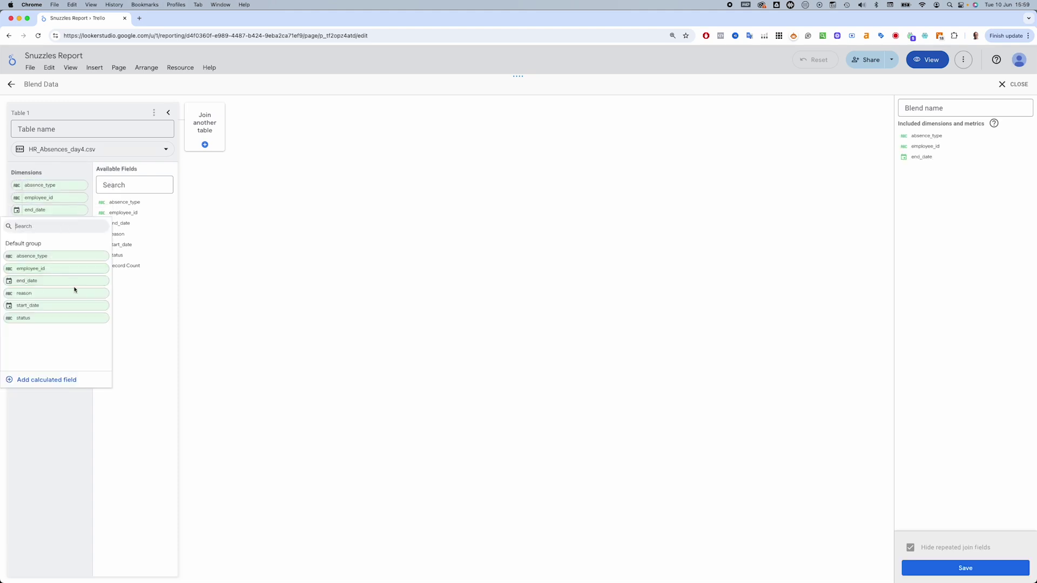
pyautogui.click(75, 294)
pyautogui.click(58, 235)
pyautogui.click(67, 320)
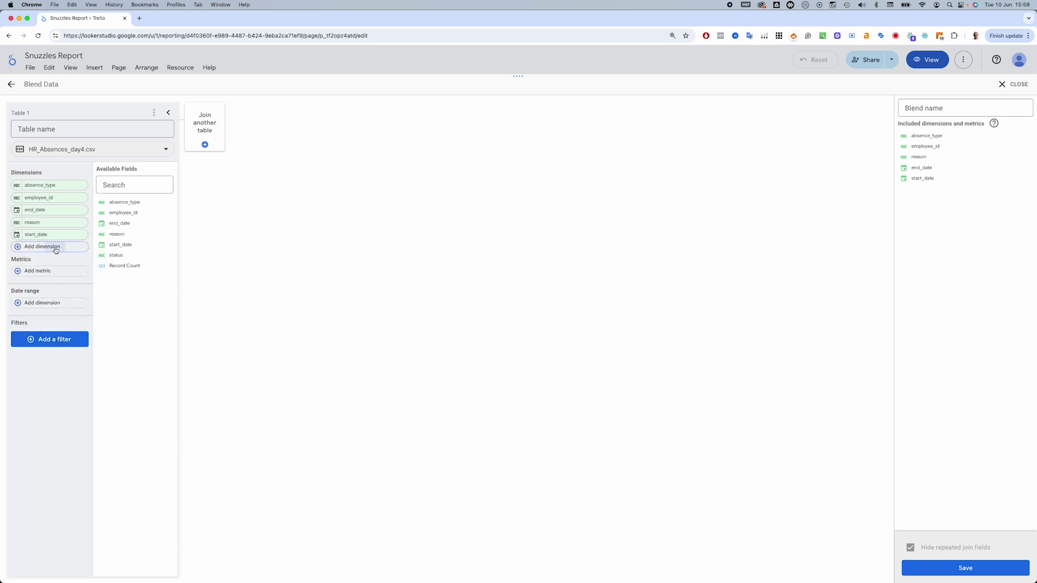
pyautogui.click(58, 247)
pyautogui.click(72, 345)
# - Join HR_employees_day4.csv as the second table with department, full_name and job_title dimensions
pyautogui.click(205, 132)
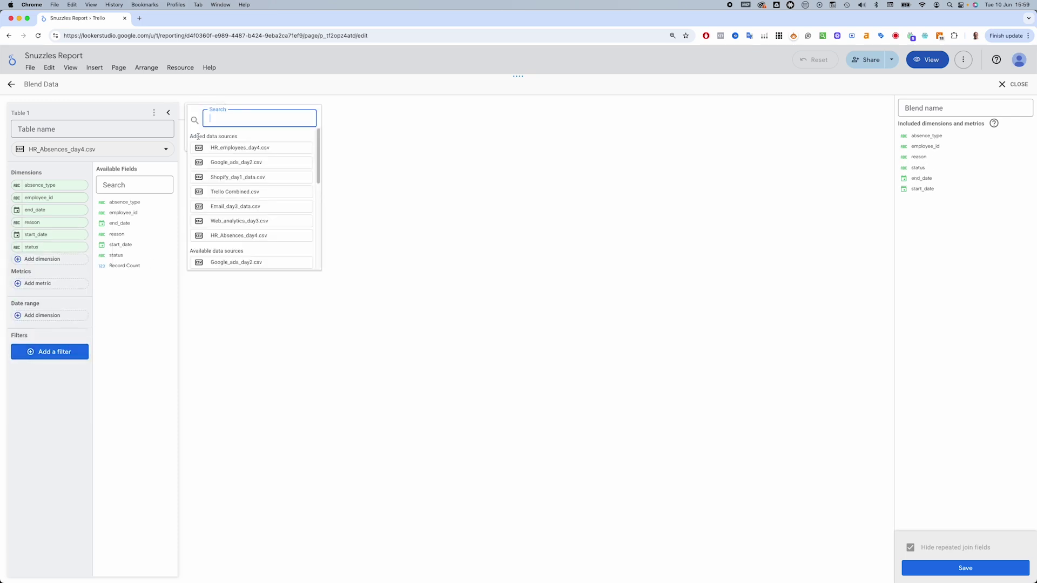
pyautogui.click(231, 149)
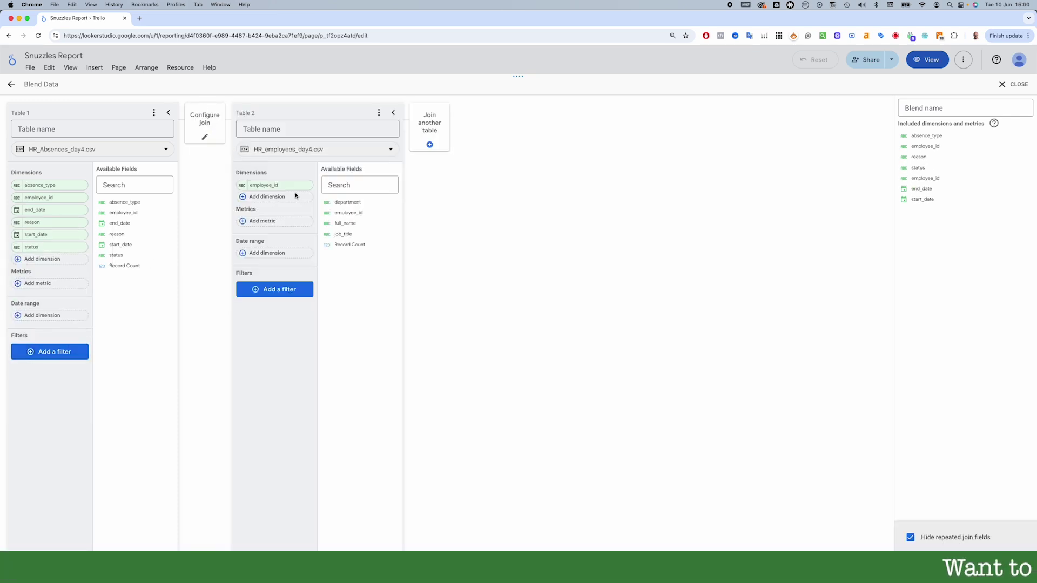
pyautogui.click(258, 198)
pyautogui.click(262, 231)
pyautogui.click(266, 210)
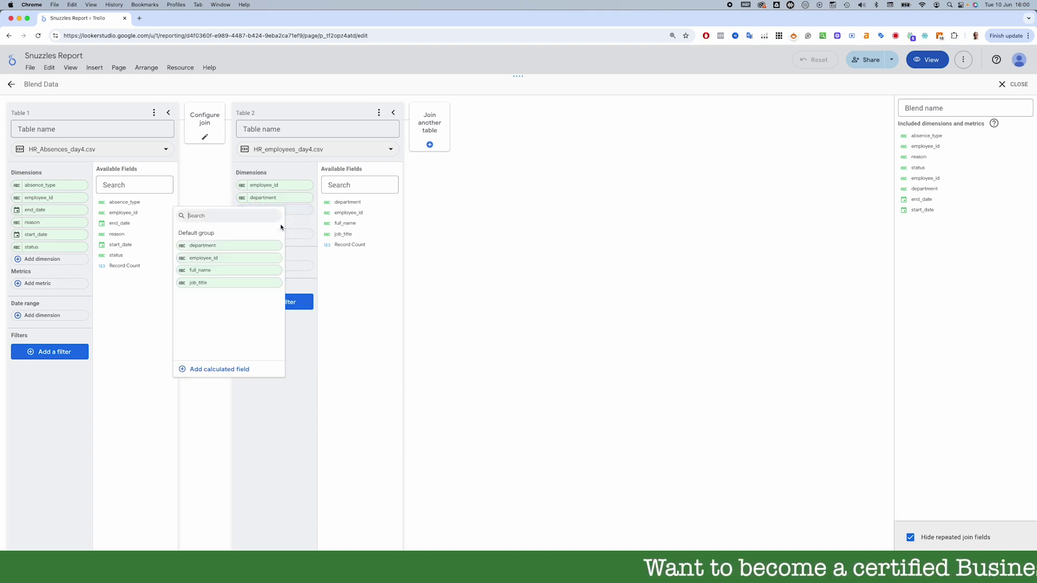
pyautogui.click(270, 268)
pyautogui.click(295, 227)
pyautogui.click(259, 291)
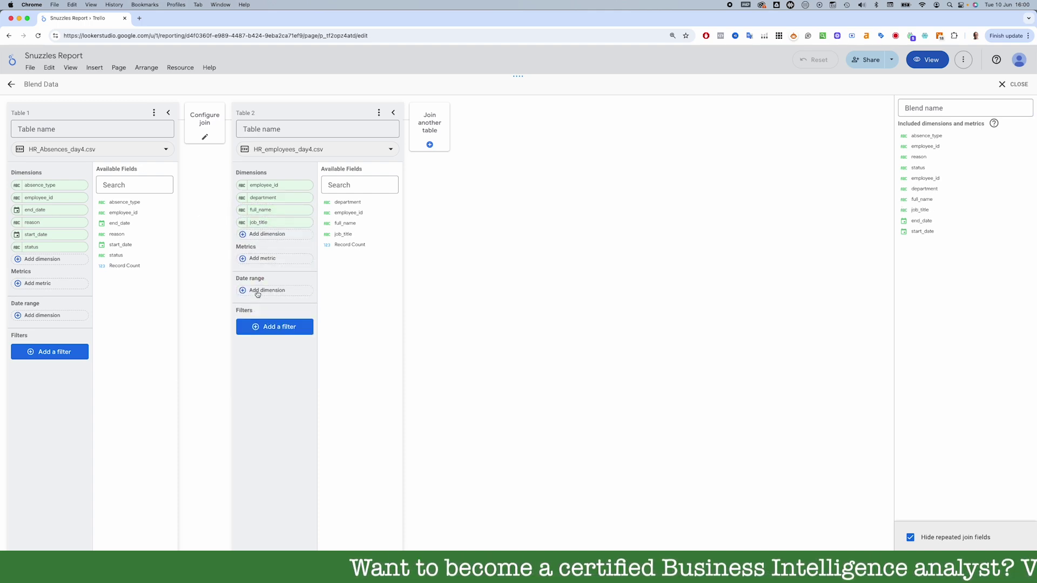
# - Confirm a left outer join on employee_id, name the blend 'Absences Blend' and save it
pyautogui.click(201, 123)
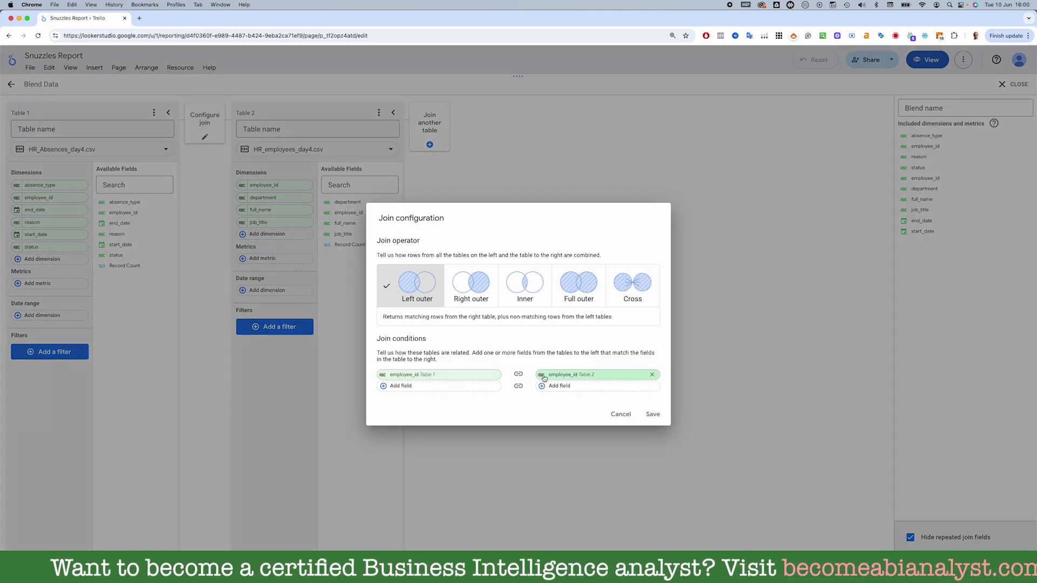
pyautogui.click(652, 414)
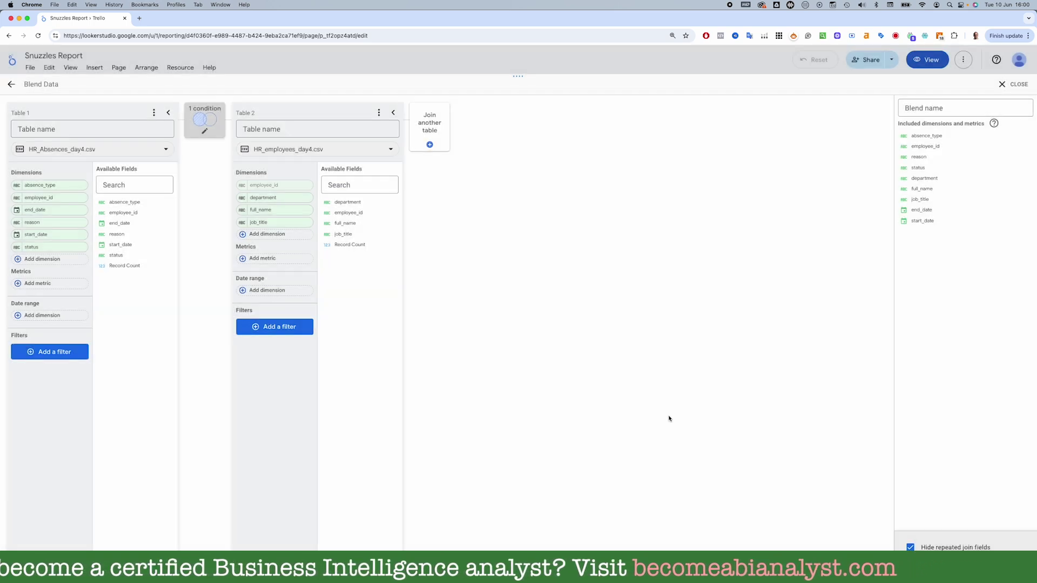
pyautogui.click(936, 107)
pyautogui.write('Absences Blend')
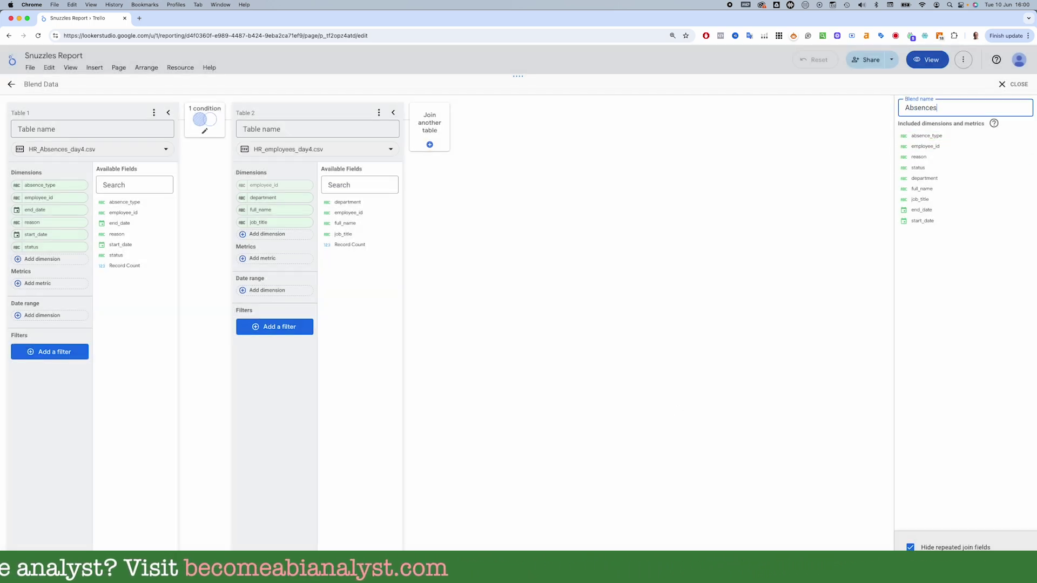
pyautogui.click(789, 218)
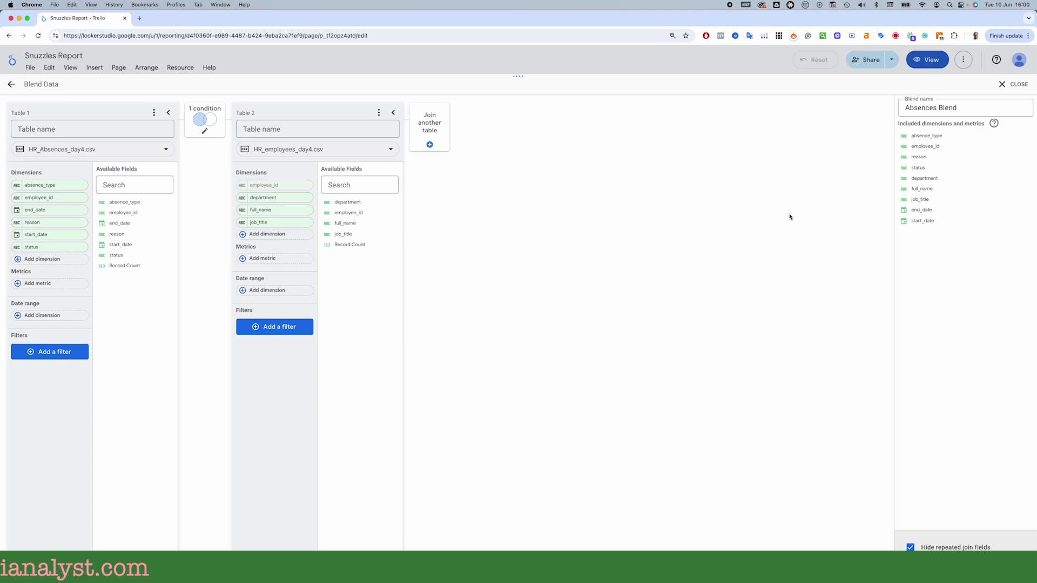
pyautogui.click(977, 570)
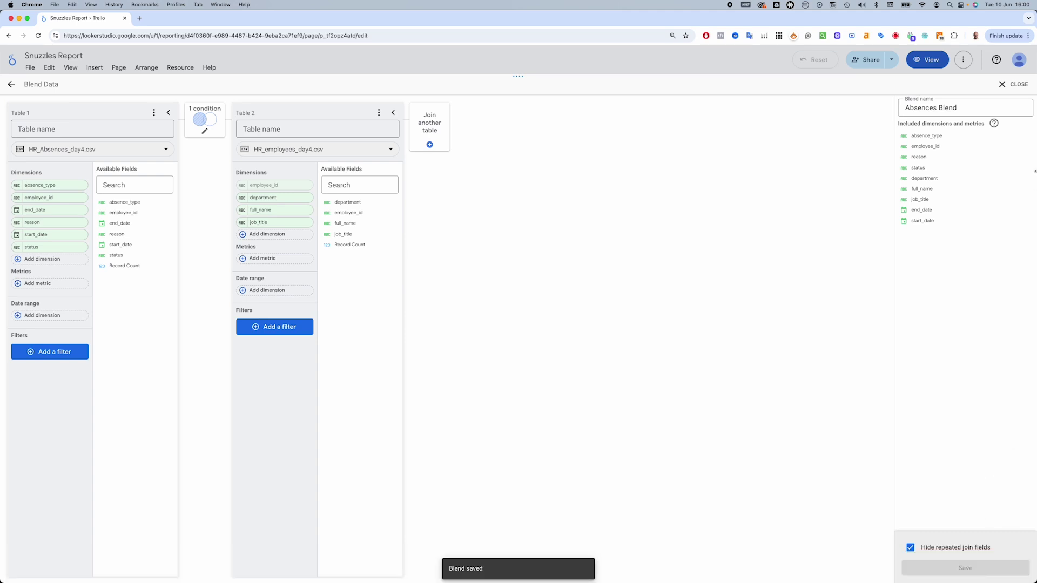
pyautogui.click(1013, 85)
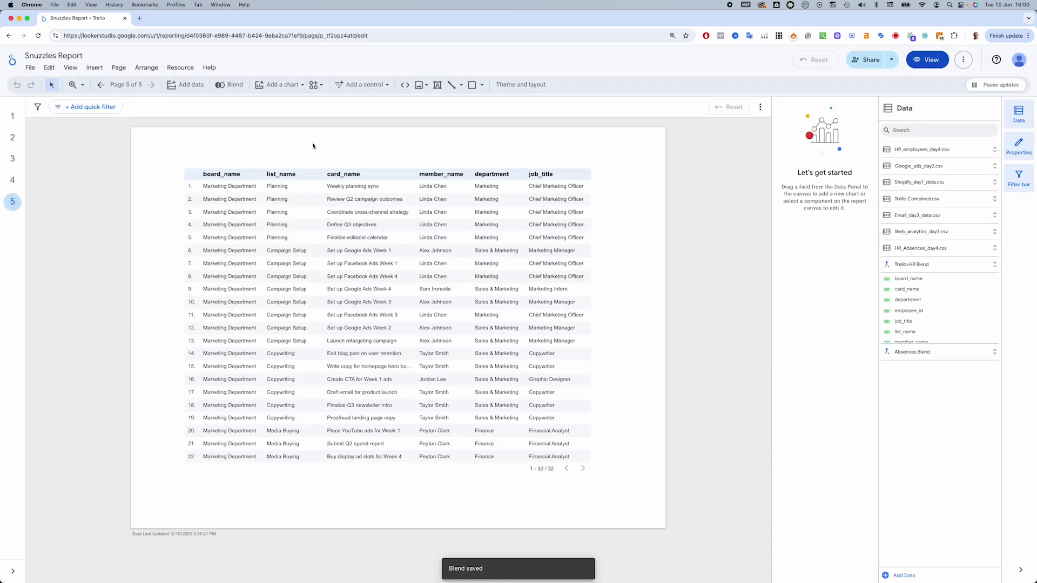
# - Add a new report page named Absences
pyautogui.click(130, 85)
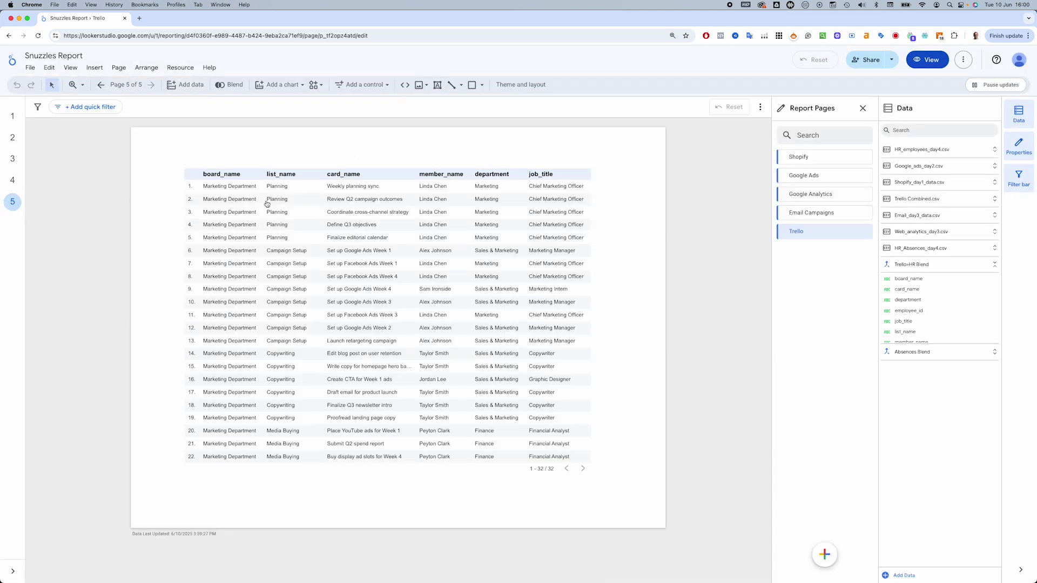
pyautogui.click(835, 563)
pyautogui.write('Absences')
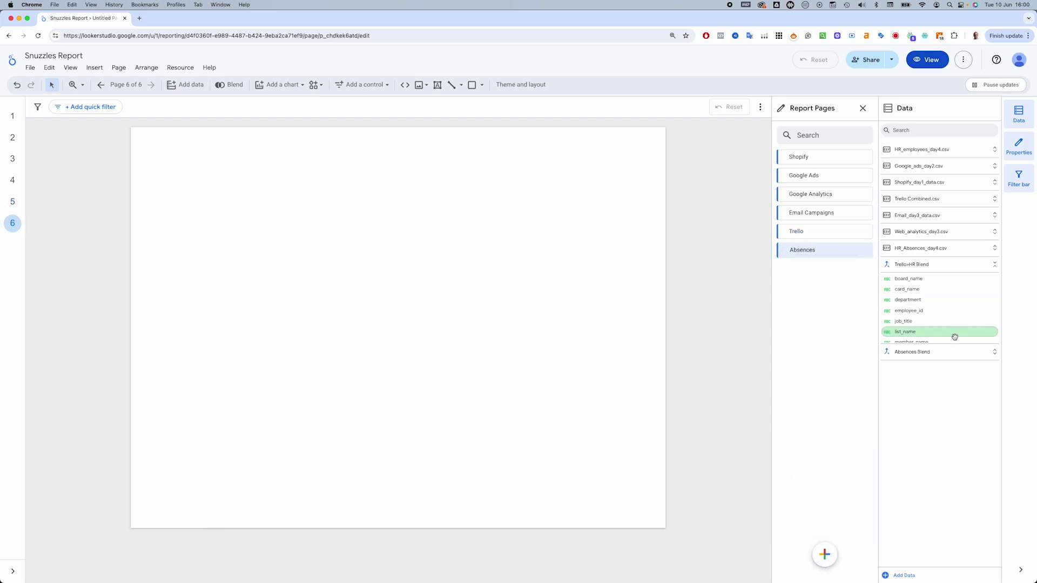
pyautogui.click(942, 357)
# - Build an enlarged full_name table with absence_type, start_date and end_date columns fitted to content
pyautogui.moveTo(918, 408); pyautogui.dragTo(234, 199)
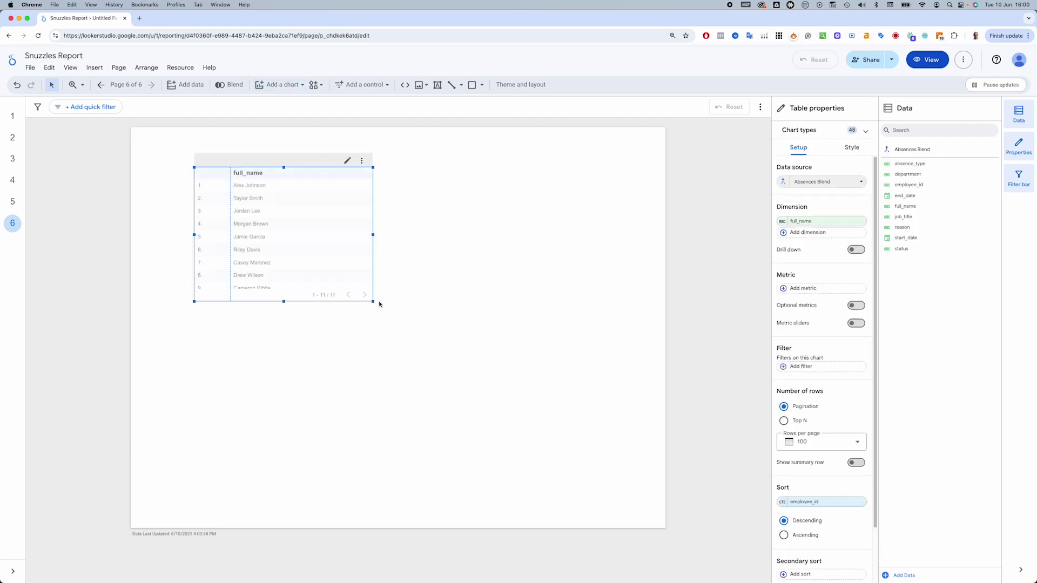
pyautogui.moveTo(373, 301); pyautogui.dragTo(601, 438)
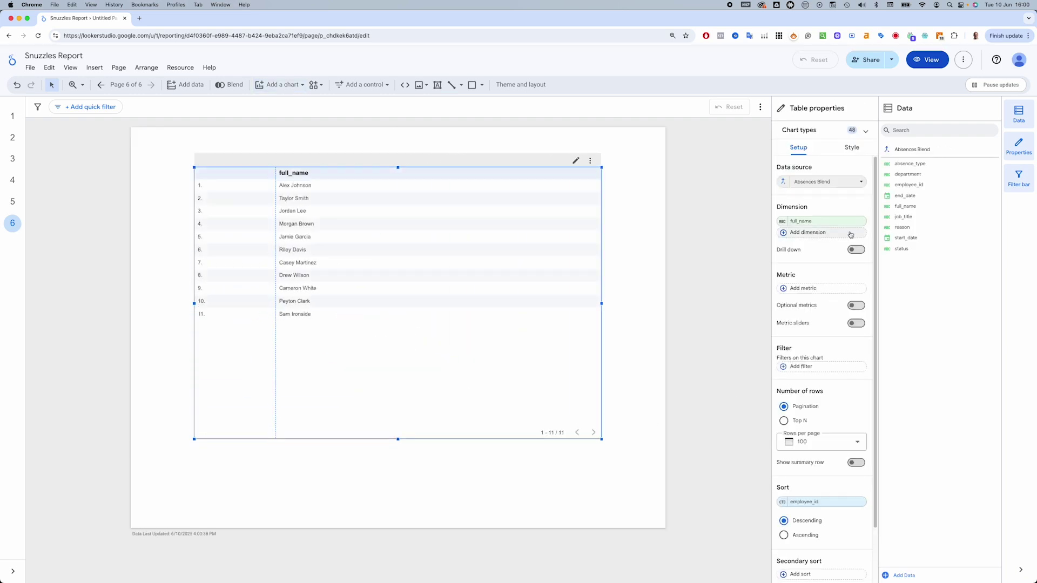
pyautogui.moveTo(912, 164); pyautogui.dragTo(835, 243)
pyautogui.moveTo(905, 238); pyautogui.dragTo(816, 324)
pyautogui.click(813, 257)
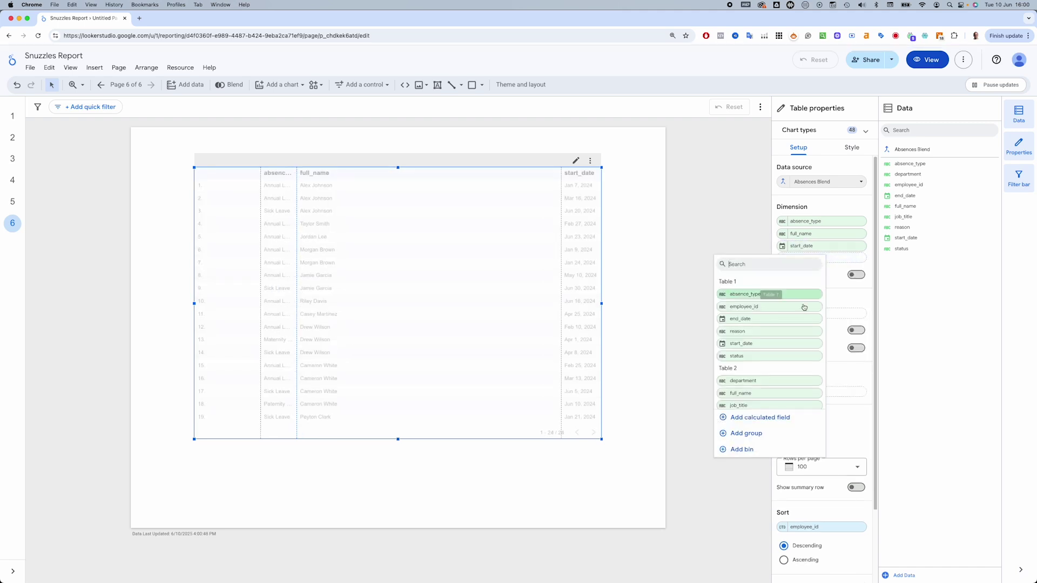
pyautogui.click(793, 320)
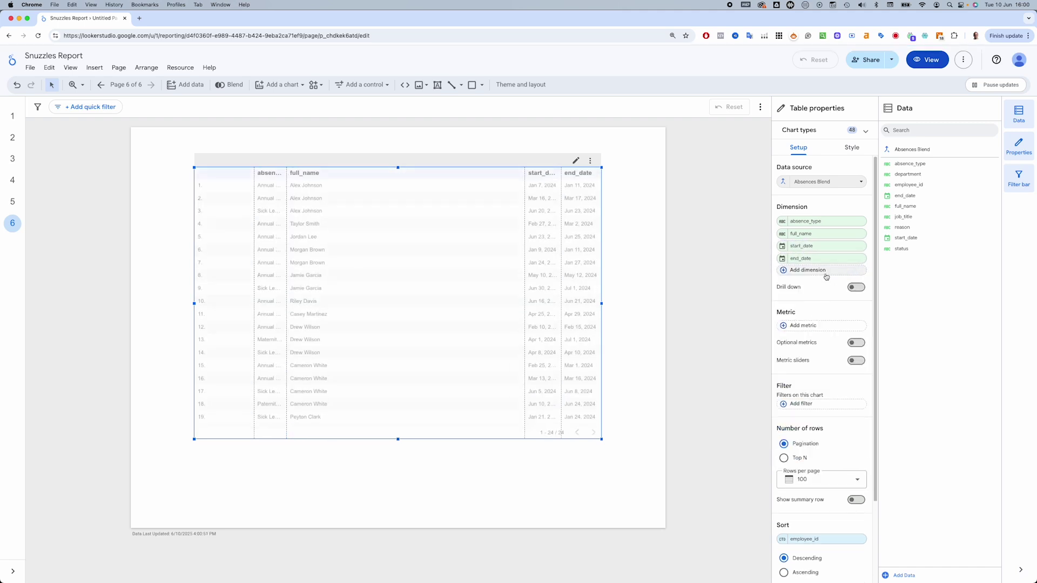
pyautogui.click(810, 270)
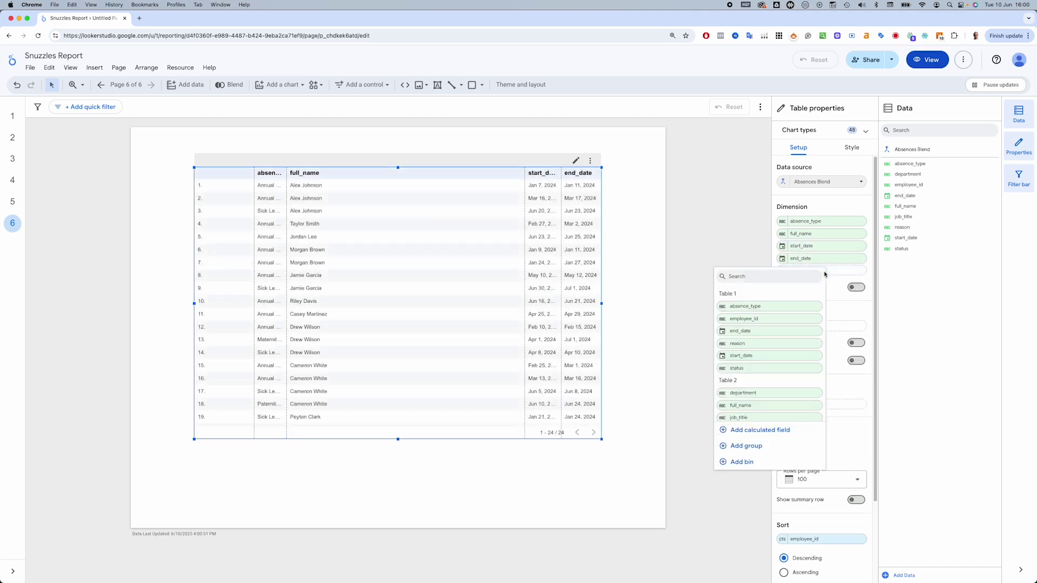
pyautogui.click(627, 249)
pyautogui.doubleClick(523, 172)
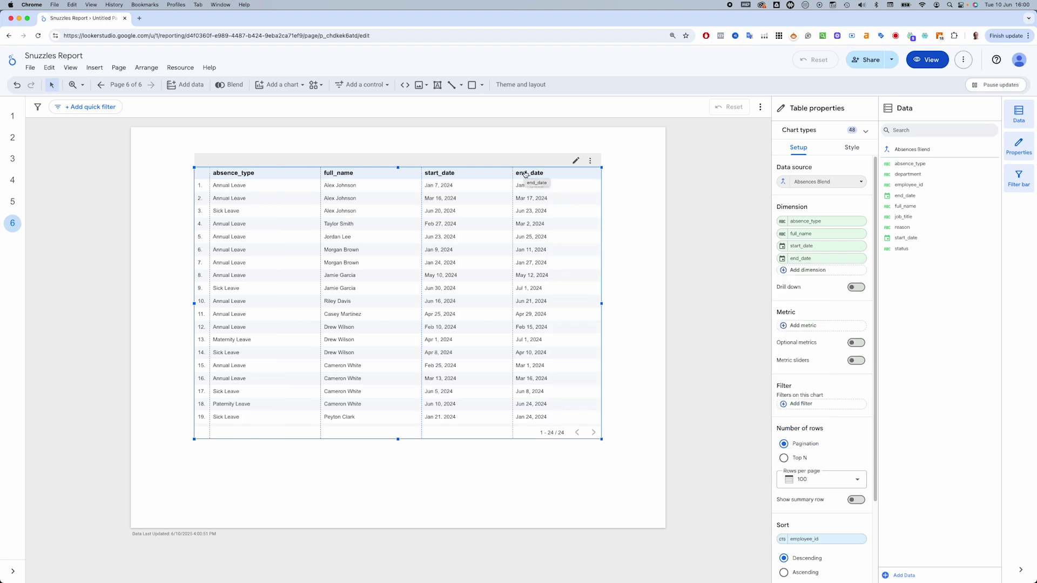
pyautogui.click(640, 257)
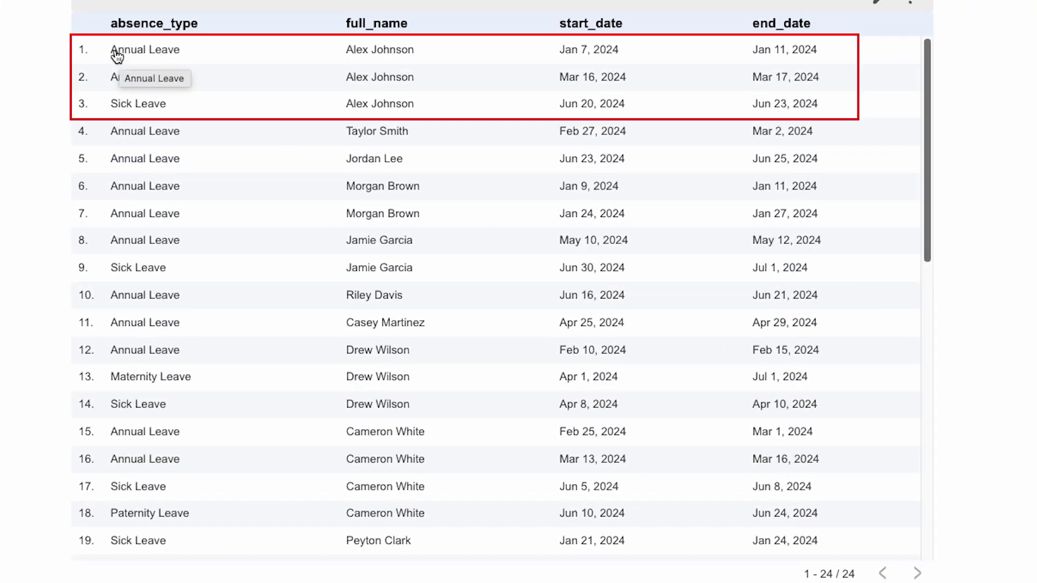